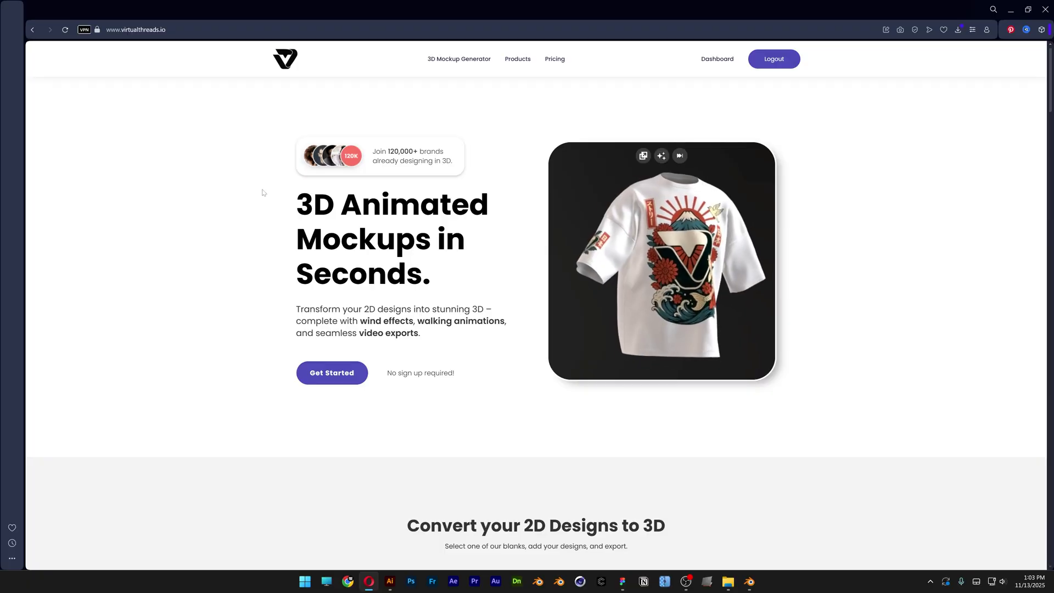
# Open the white oversized hoodie from the list of blanks for customization
pyautogui.hotkey('ctrl', 'l')
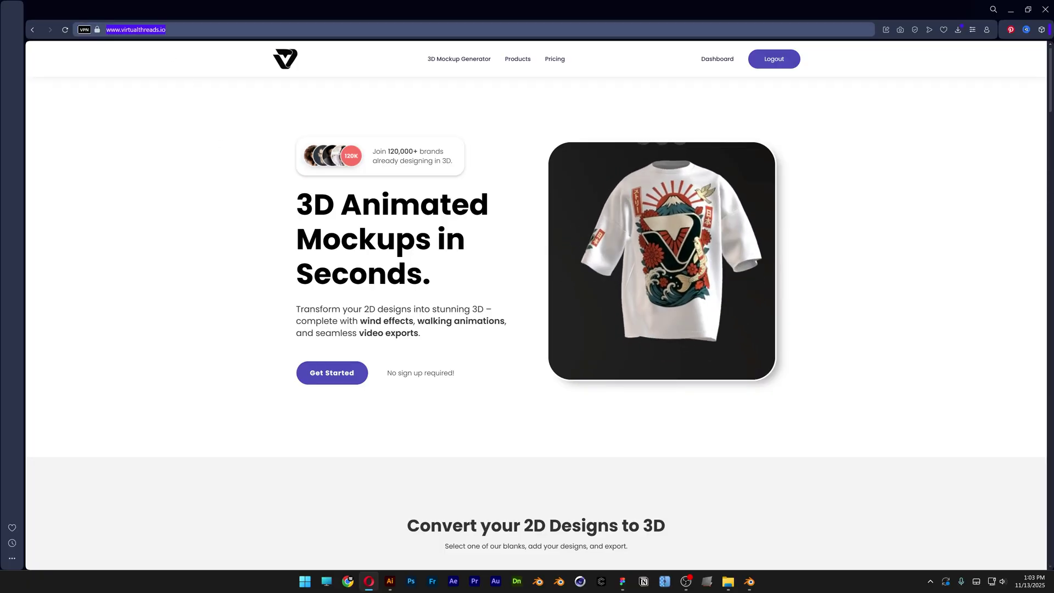
pyautogui.click(657, 107)
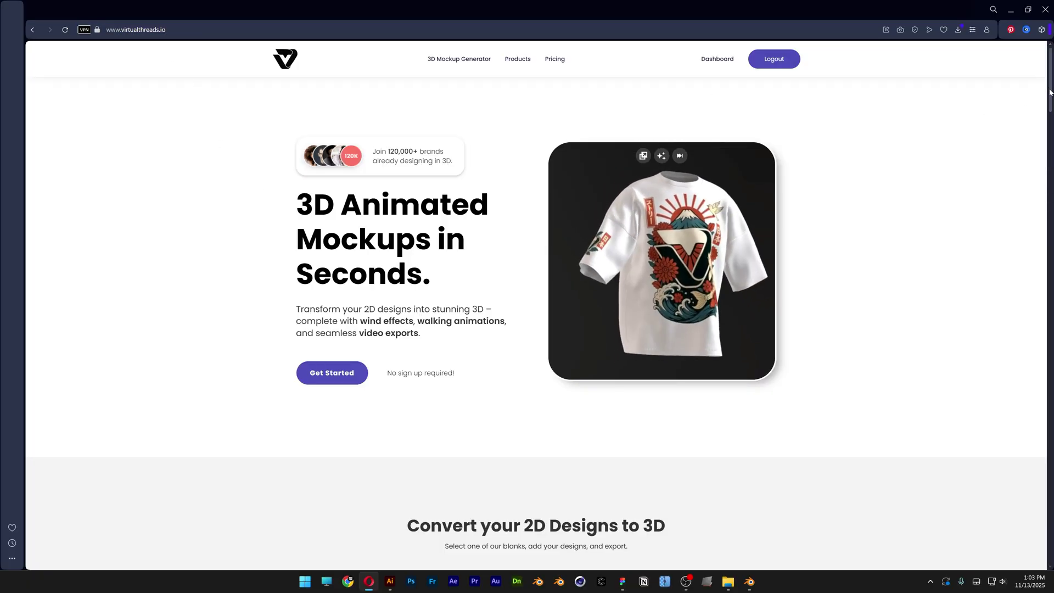
pyautogui.moveTo(1049, 88); pyautogui.dragTo(1051, 146)
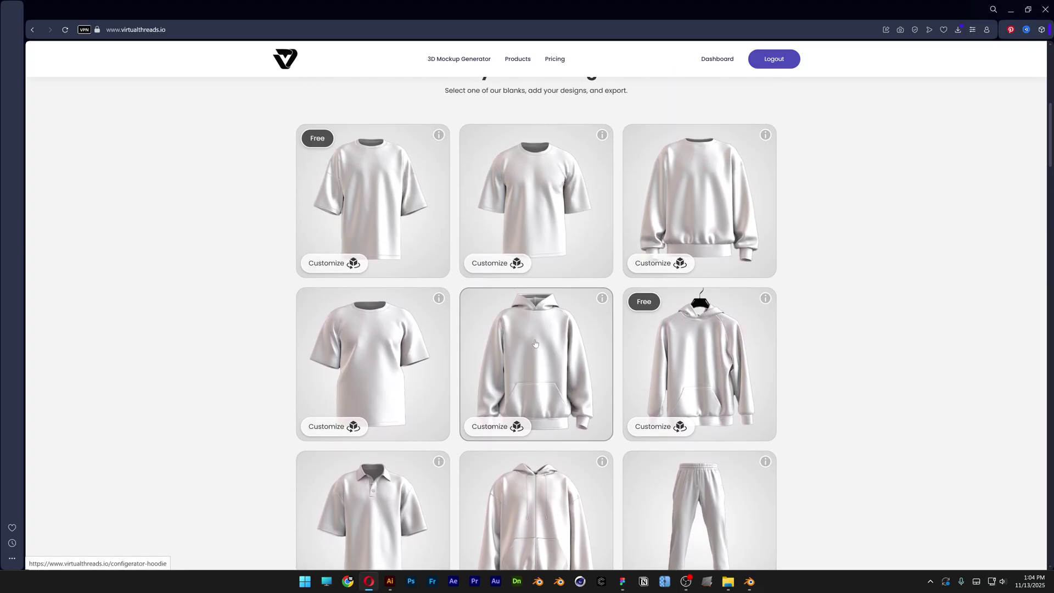
pyautogui.click(559, 342)
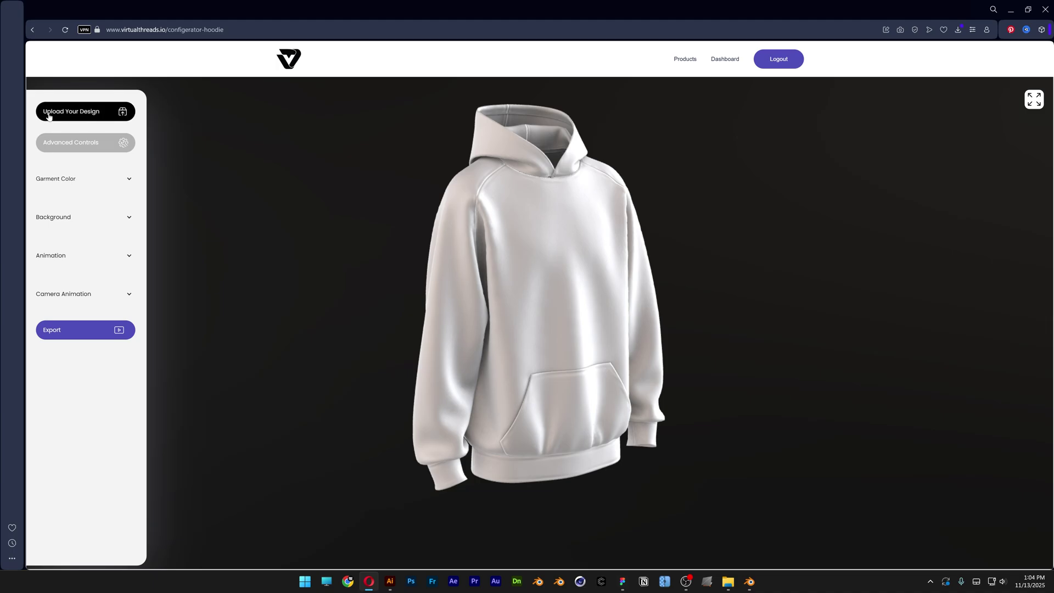
# Upload the Logo-02 design and scale it down to fit the upper part of the hoodie's Front panel
pyautogui.click(109, 112)
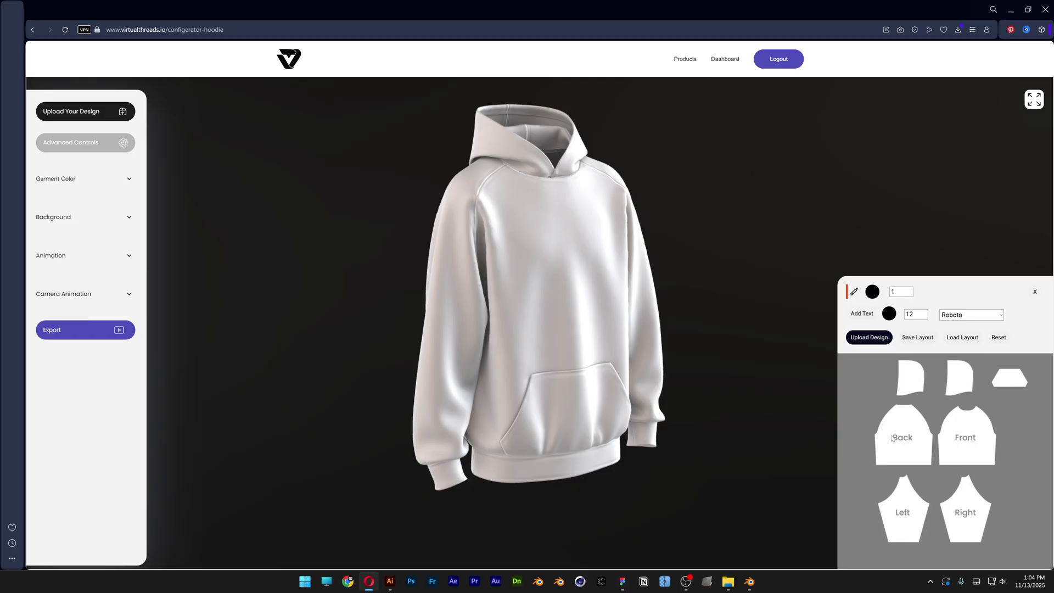
pyautogui.click(882, 339)
pyautogui.click(433, 111)
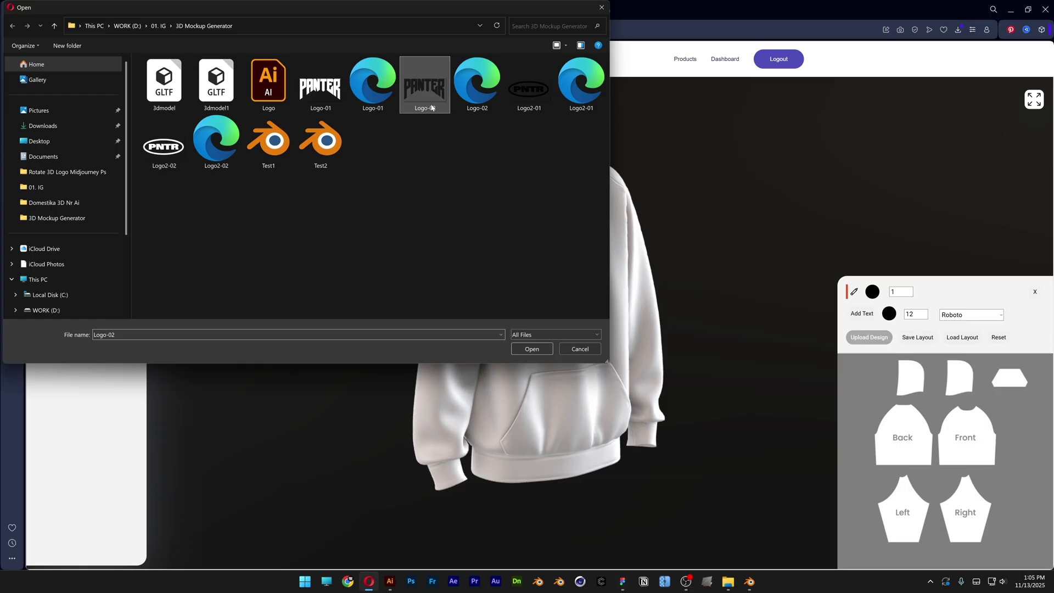
pyautogui.click(476, 88)
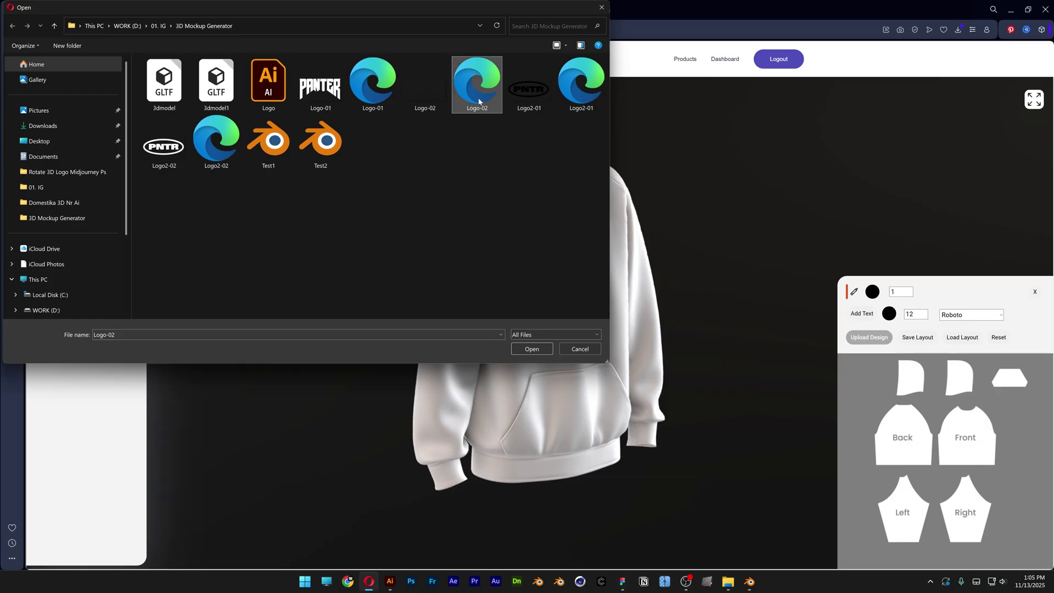
pyautogui.click(533, 351)
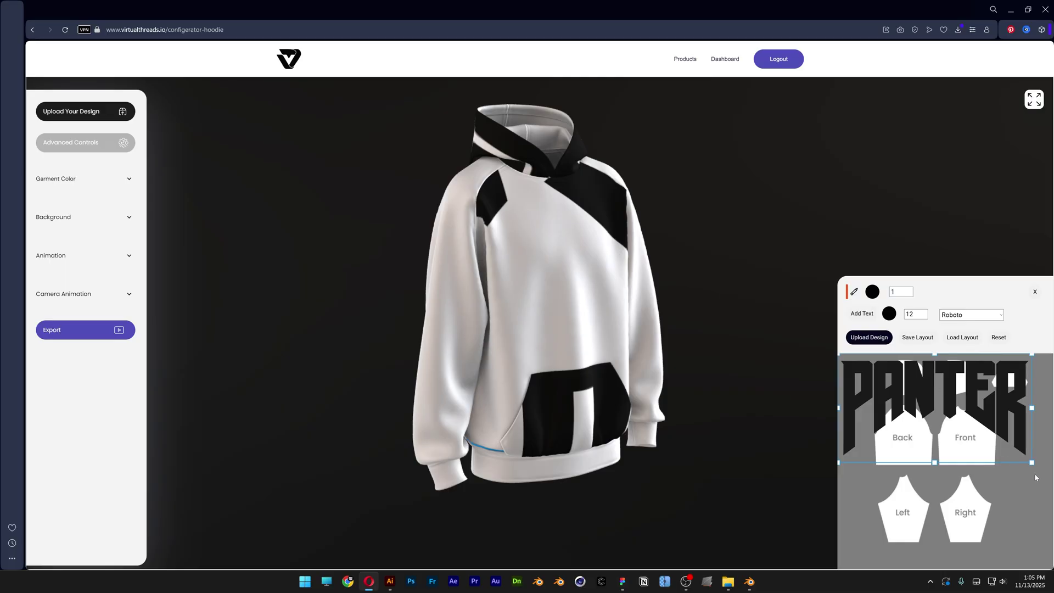
pyautogui.moveTo(1032, 463); pyautogui.dragTo(974, 444)
pyautogui.moveTo(959, 426)
pyautogui.mouseDown()
pyautogui.moveTo(982, 433)
pyautogui.moveTo(974, 424)
pyautogui.mouseUp()
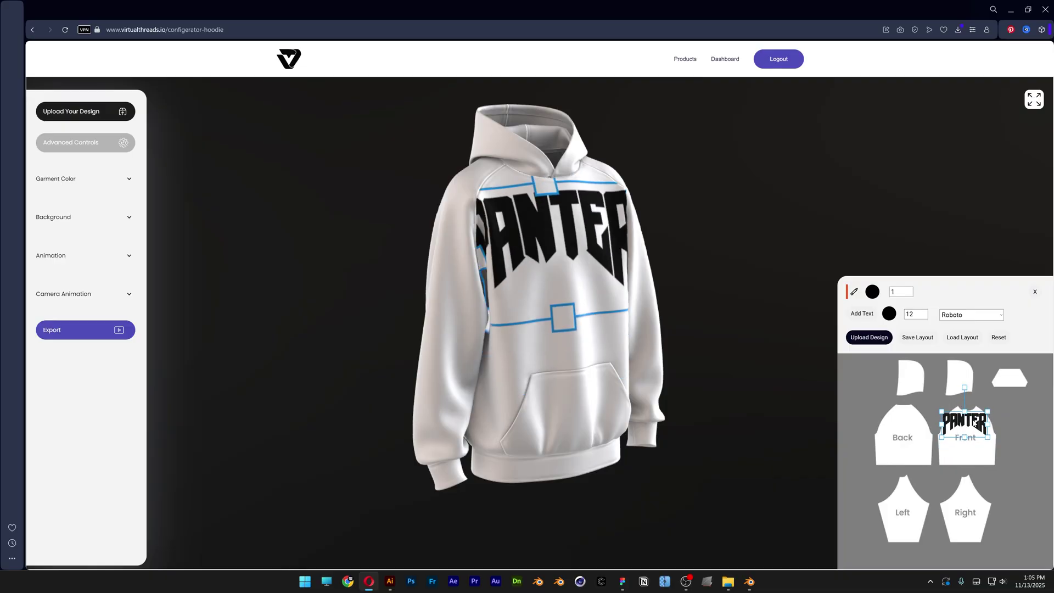
# Upload the Logo-02 design to the Free Oversized T-Shirt mockup and scale it to fit the chest of the FRONT panel
pyautogui.click(685, 59)
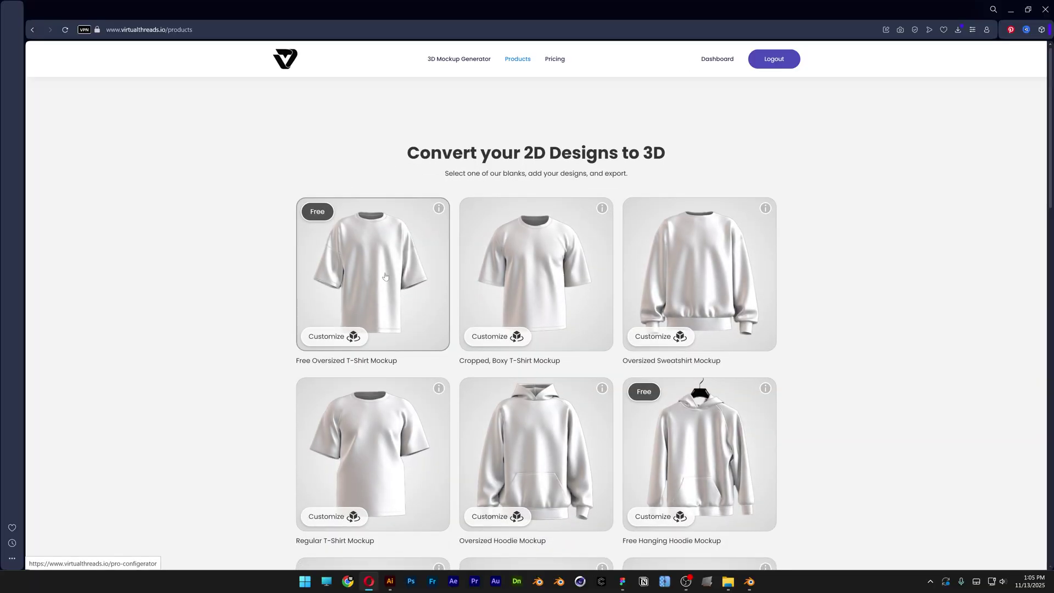
pyautogui.click(386, 276)
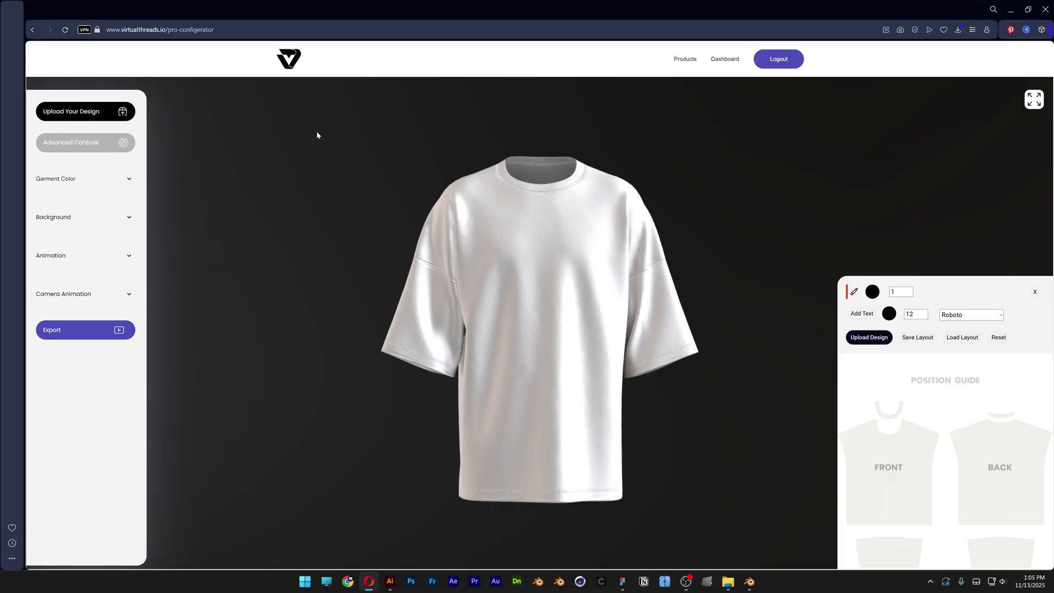
pyautogui.click(869, 337)
pyautogui.doubleClick(483, 114)
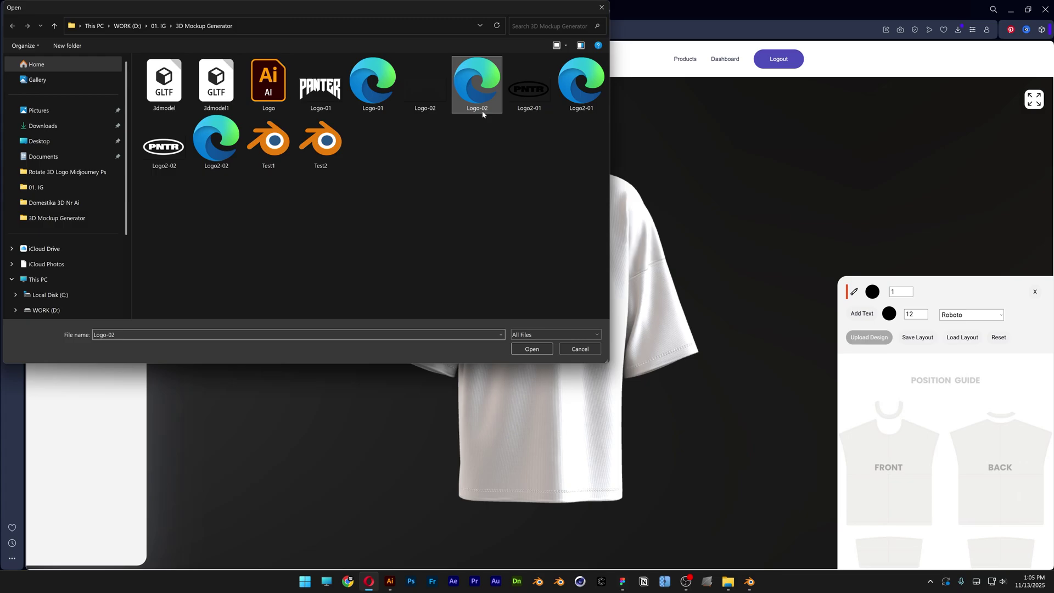
pyautogui.moveTo(1003, 434); pyautogui.dragTo(924, 461)
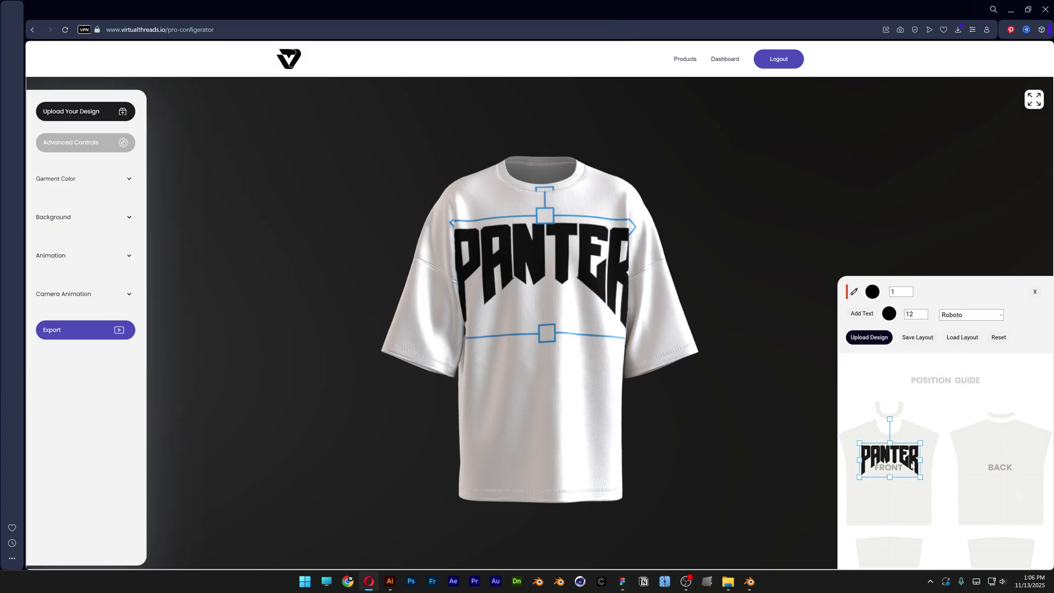
pyautogui.moveTo(913, 468); pyautogui.dragTo(914, 464)
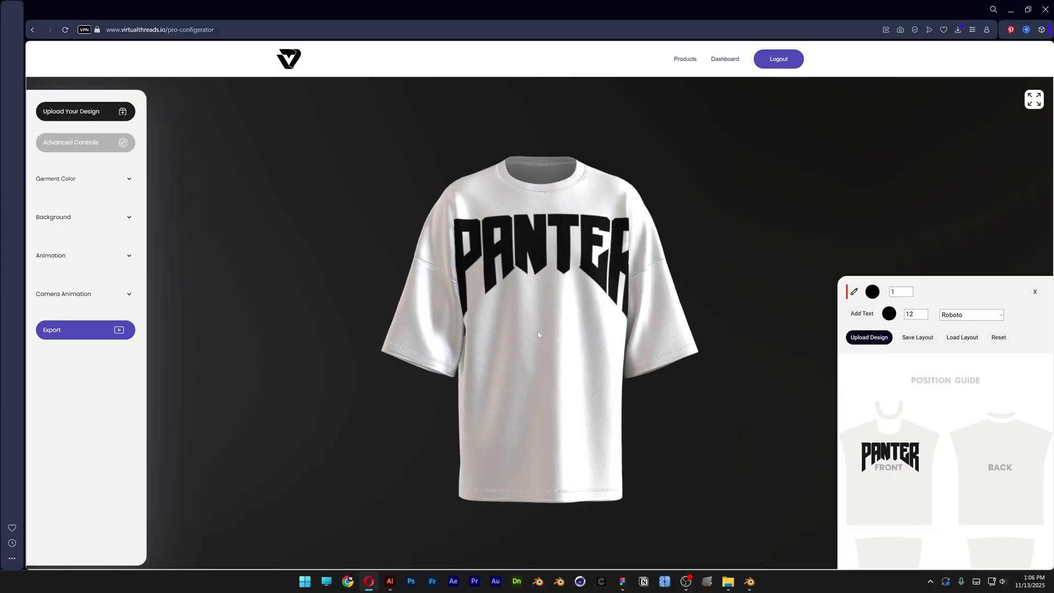
pyautogui.moveTo(538, 328); pyautogui.dragTo(584, 327)
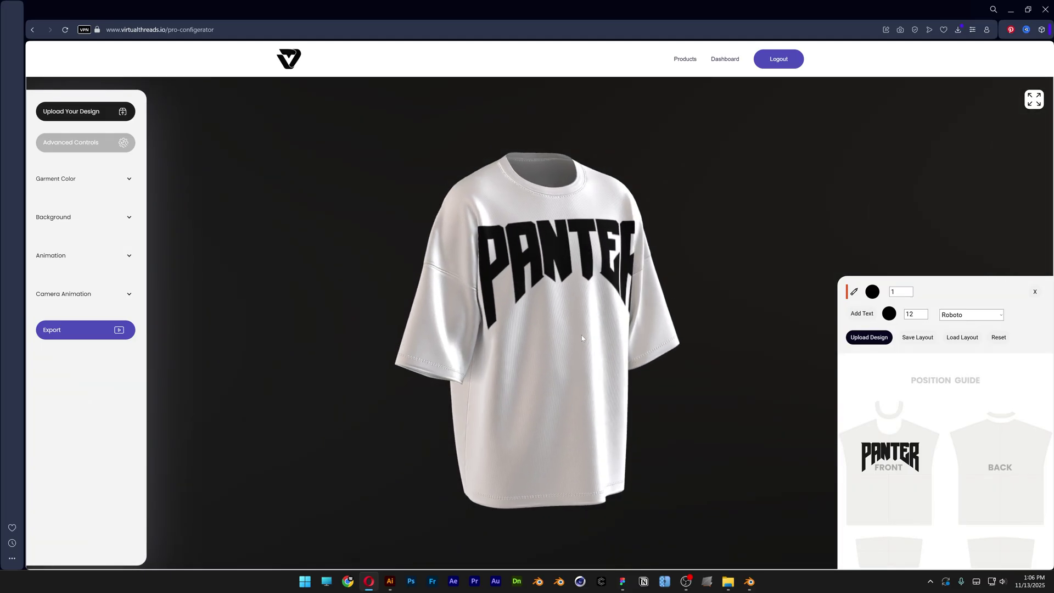
# Upload the Logo2-01 design and place it at a small size on the sleeve panel below FRONT
pyautogui.click(882, 338)
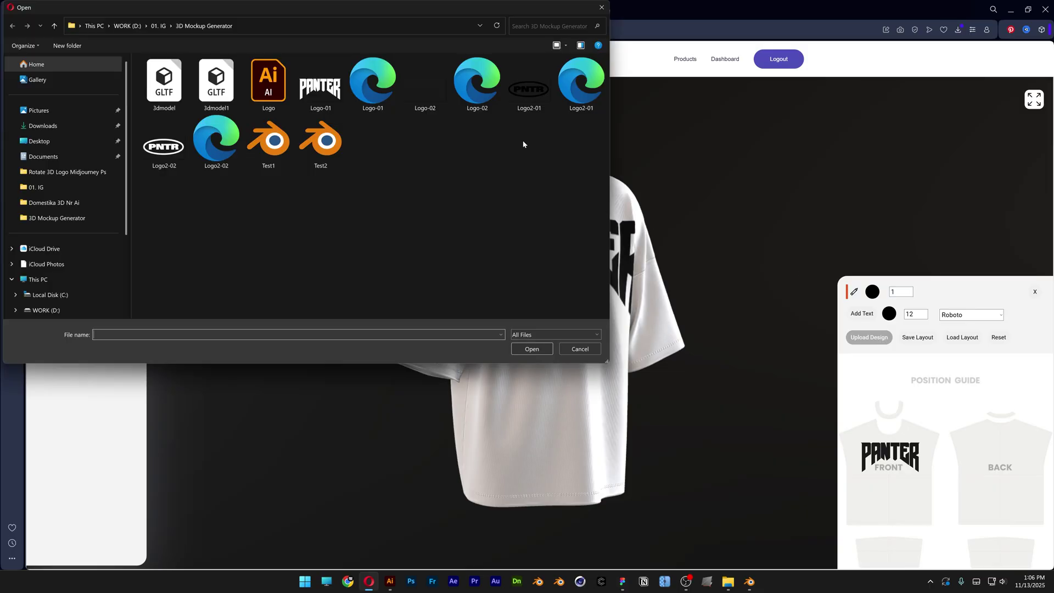
pyautogui.click(549, 107)
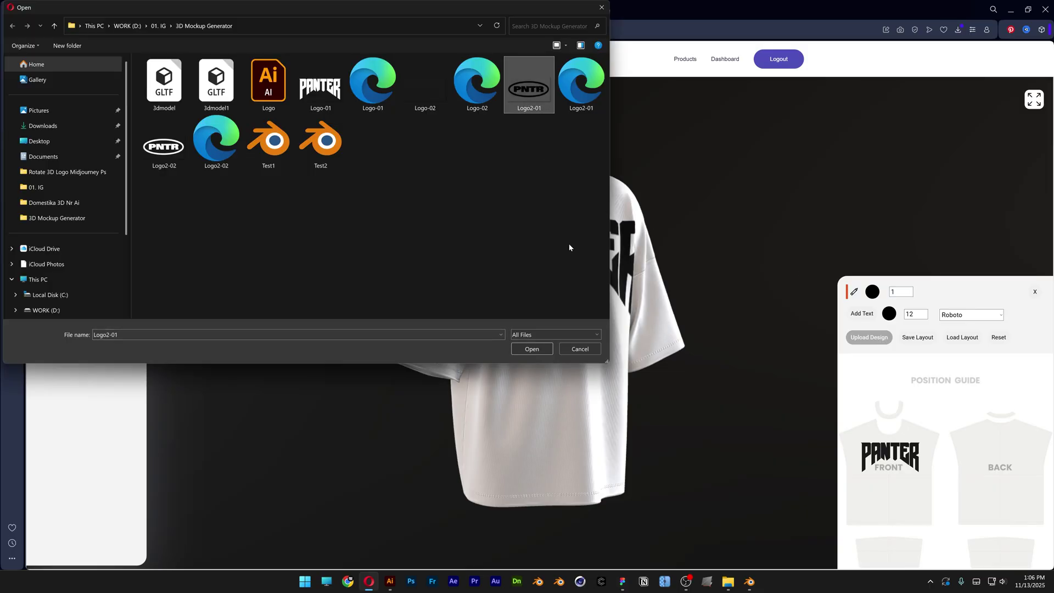
pyautogui.click(539, 349)
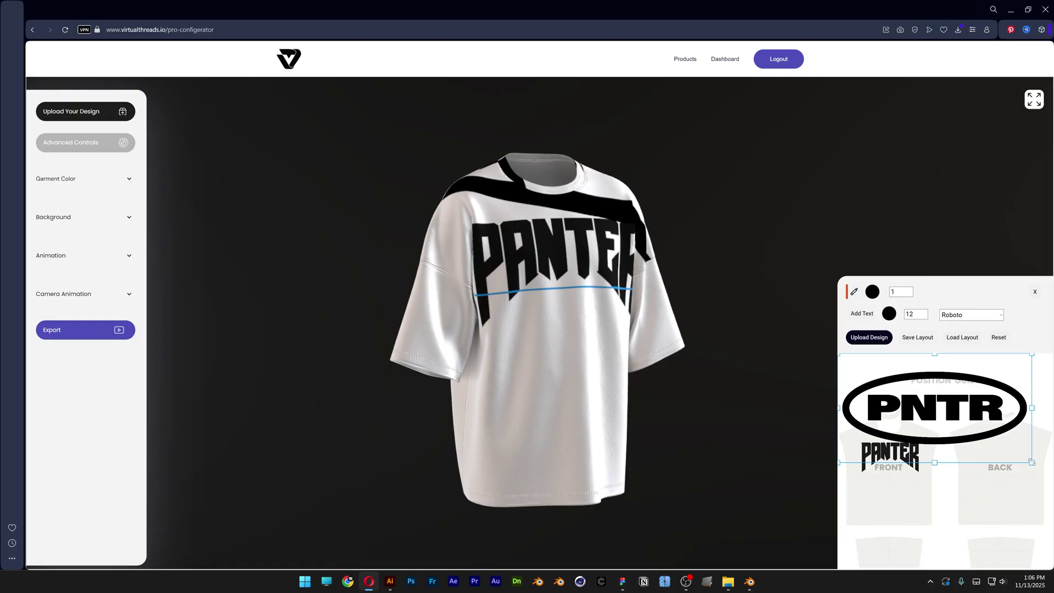
pyautogui.moveTo(858, 373); pyautogui.dragTo(896, 561)
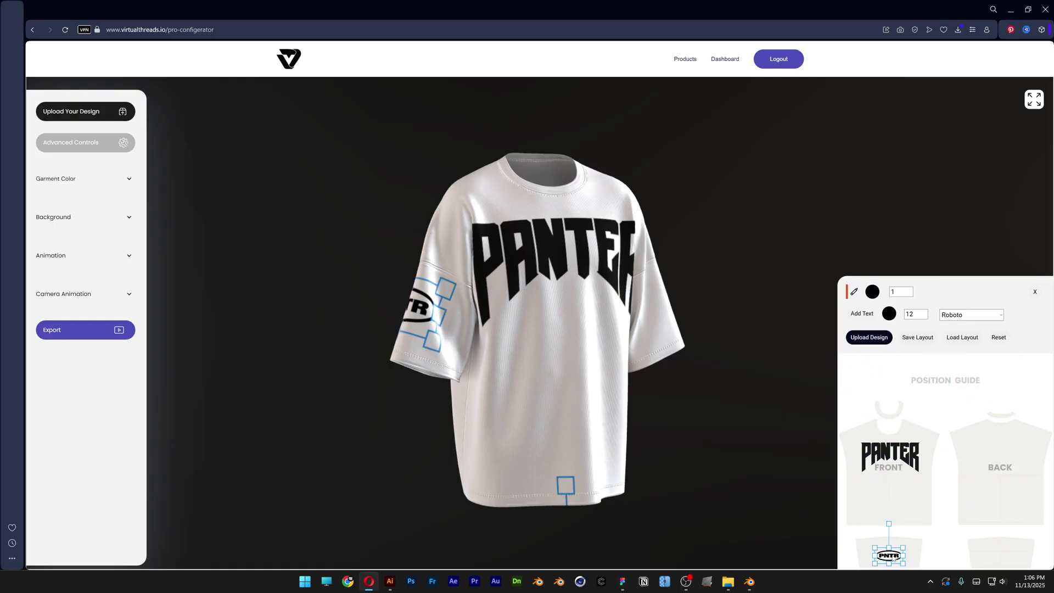
# Check the sleeve logo from the side and expand the T-shirt configurator to full screen
pyautogui.moveTo(509, 346); pyautogui.dragTo(583, 332)
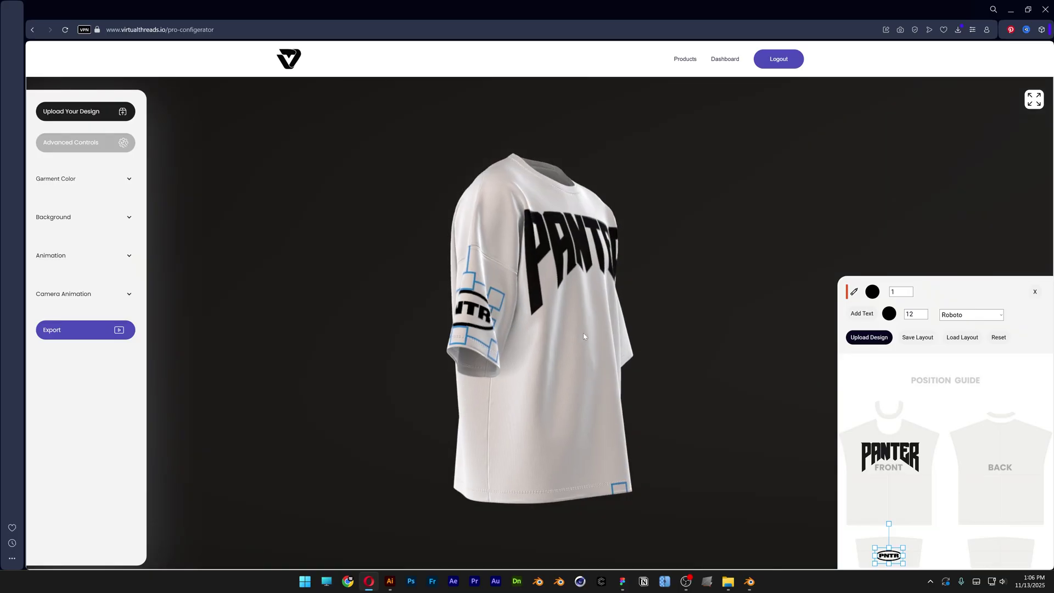
pyautogui.click(1034, 101)
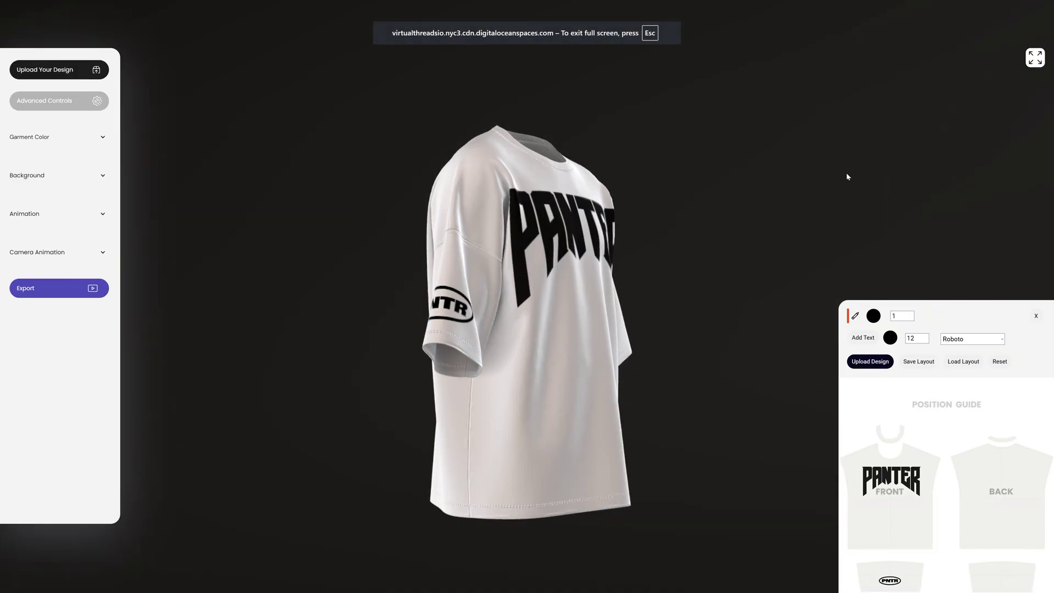
pyautogui.moveTo(806, 306); pyautogui.dragTo(781, 291)
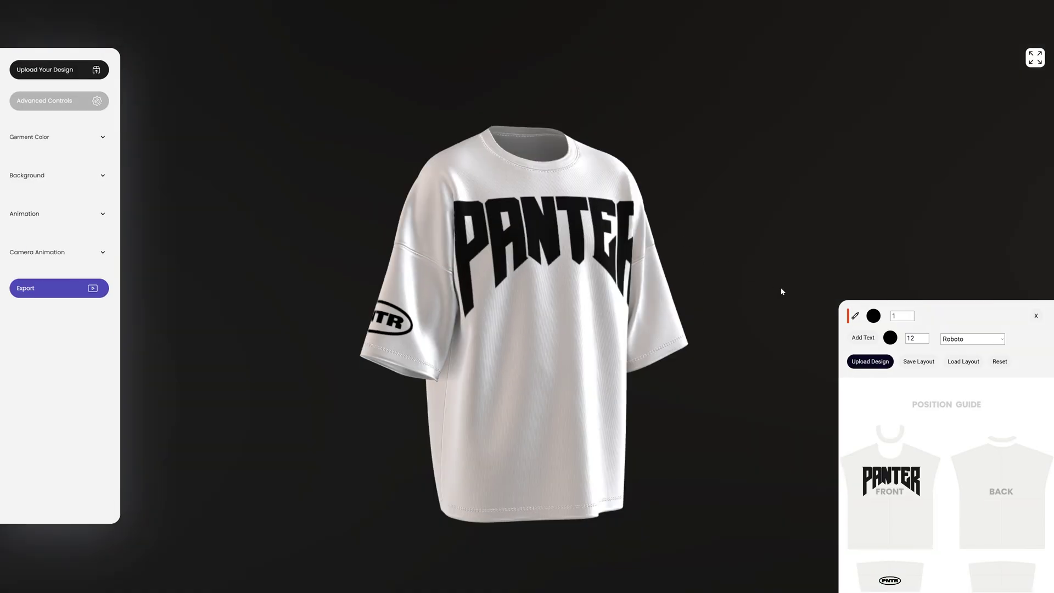
# Enable freehand drawing in red (255, 0, 0) and draw a cross over the PANTER logo and a question mark below it
pyautogui.click(868, 318)
pyautogui.click(974, 329)
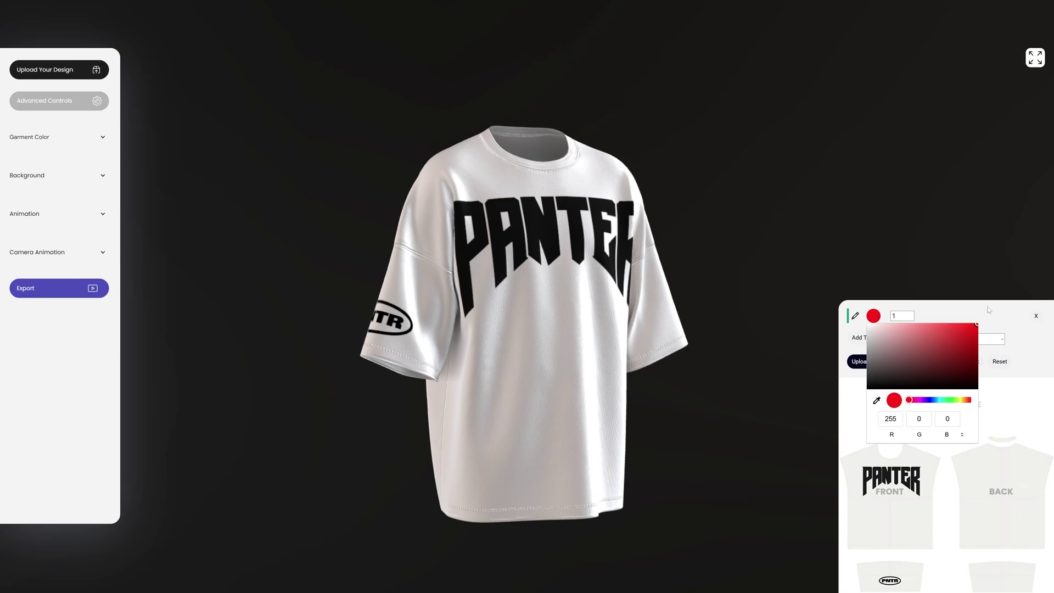
pyautogui.moveTo(429, 251)
pyautogui.mouseDown()
pyautogui.moveTo(476, 236)
pyautogui.moveTo(662, 276)
pyautogui.mouseUp()
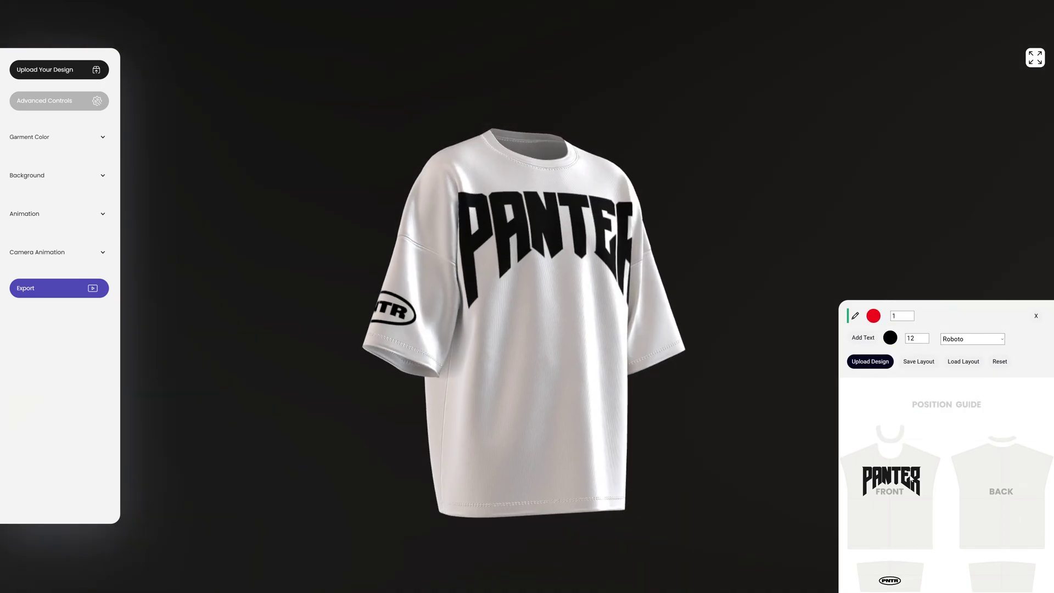
pyautogui.moveTo(924, 498); pyautogui.dragTo(856, 464)
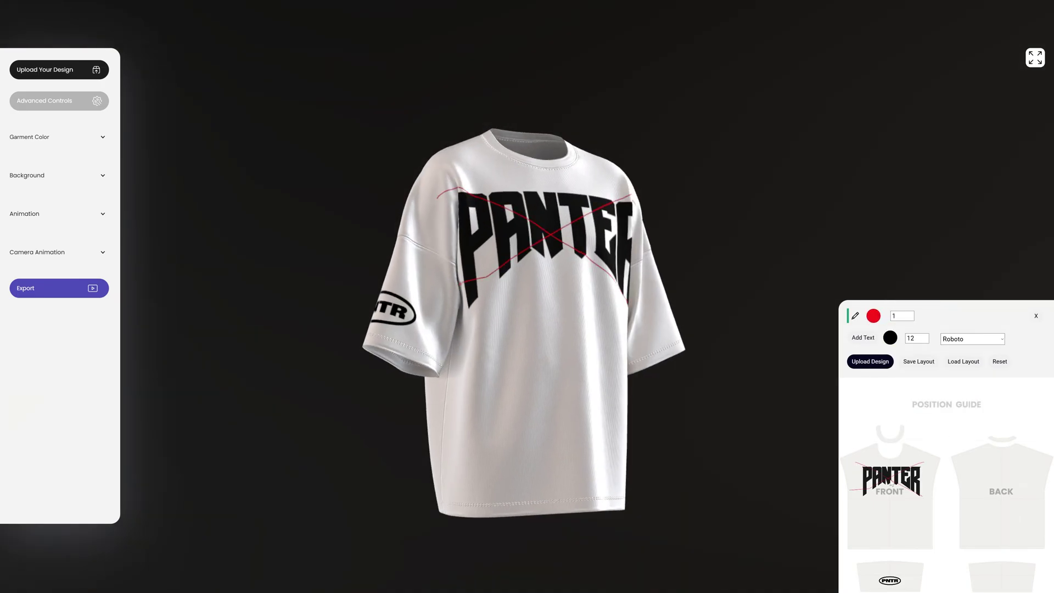
pyautogui.moveTo(895, 524); pyautogui.dragTo(897, 536)
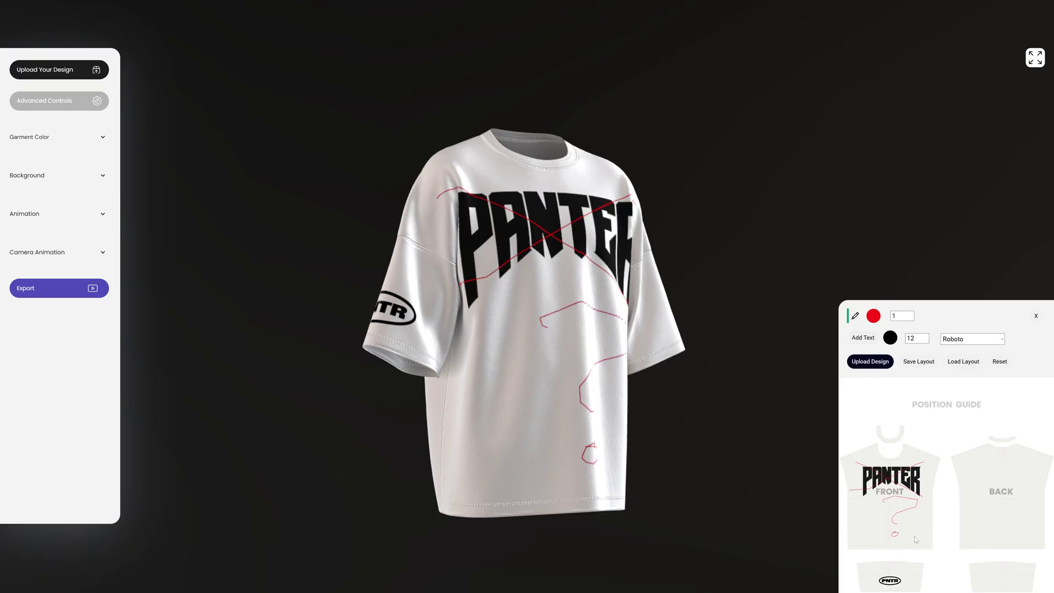
pyautogui.click(914, 338)
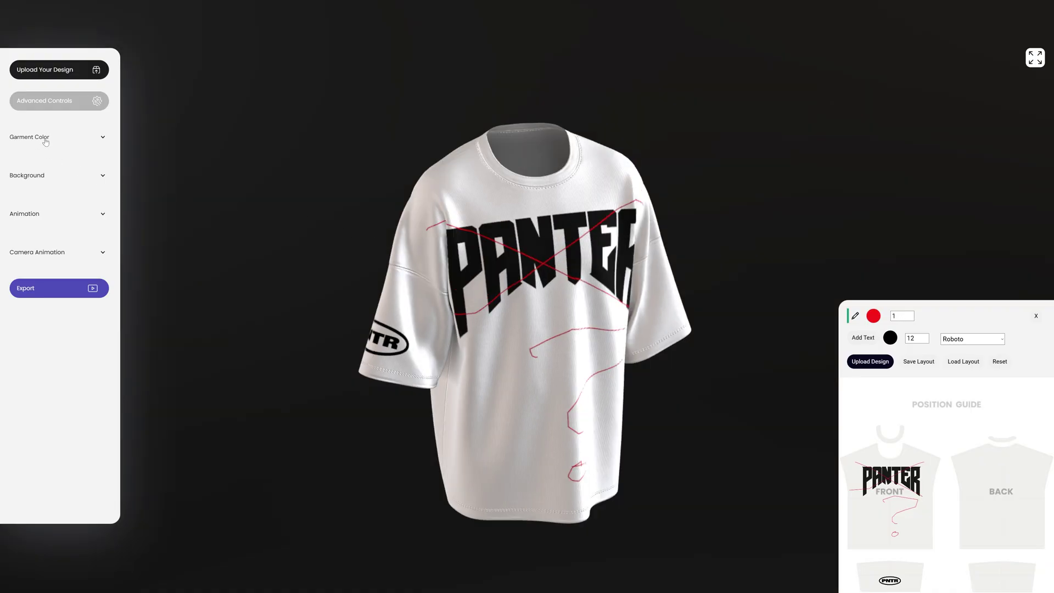
# Set the T-shirt's garment color to white
pyautogui.click(46, 138)
pyautogui.click(23, 168)
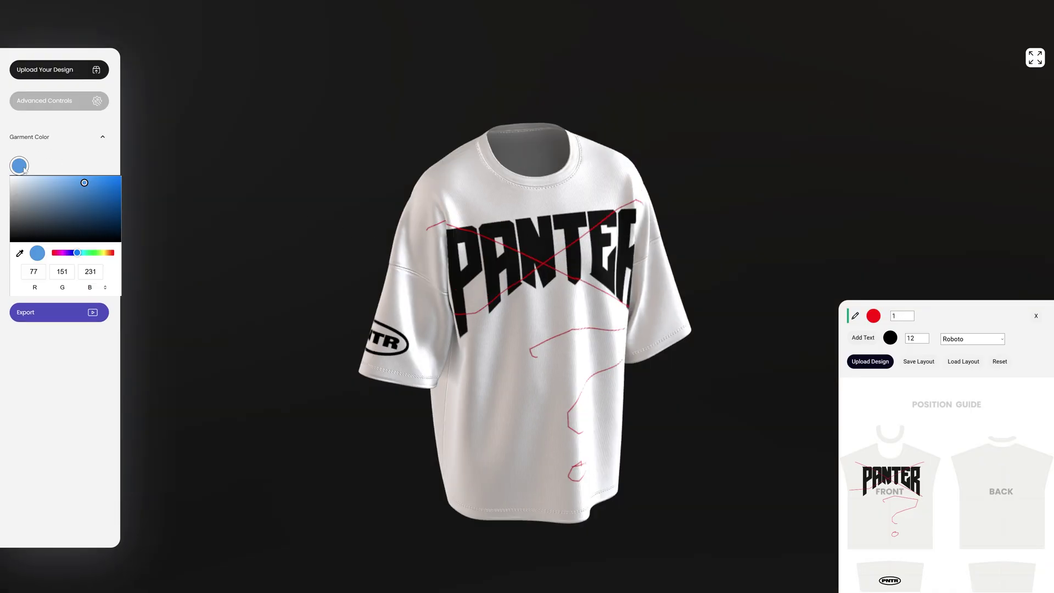
pyautogui.moveTo(94, 199); pyautogui.dragTo(10, 177)
pyautogui.click(19, 170)
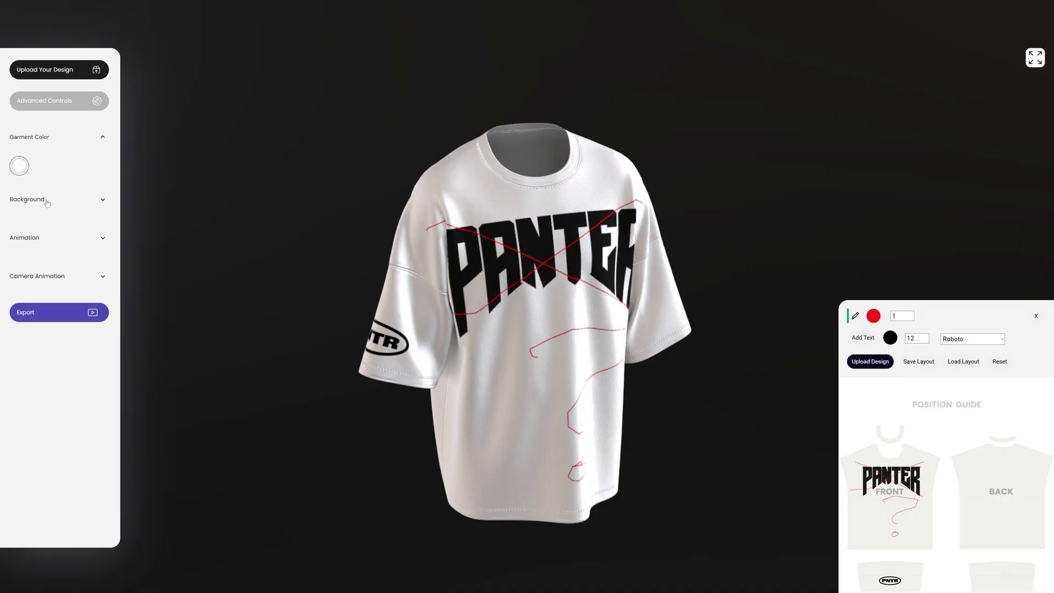
# Set the scene's background color to black (RGB 0, 0, 0)
pyautogui.click(47, 201)
pyautogui.click(90, 204)
pyautogui.click(108, 259)
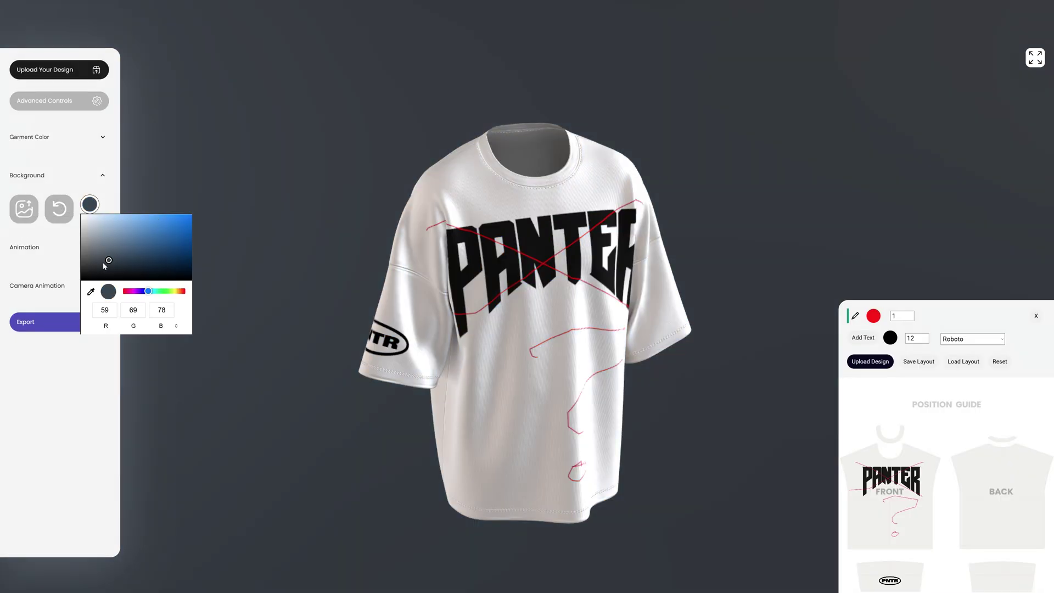
pyautogui.moveTo(105, 266); pyautogui.dragTo(76, 286)
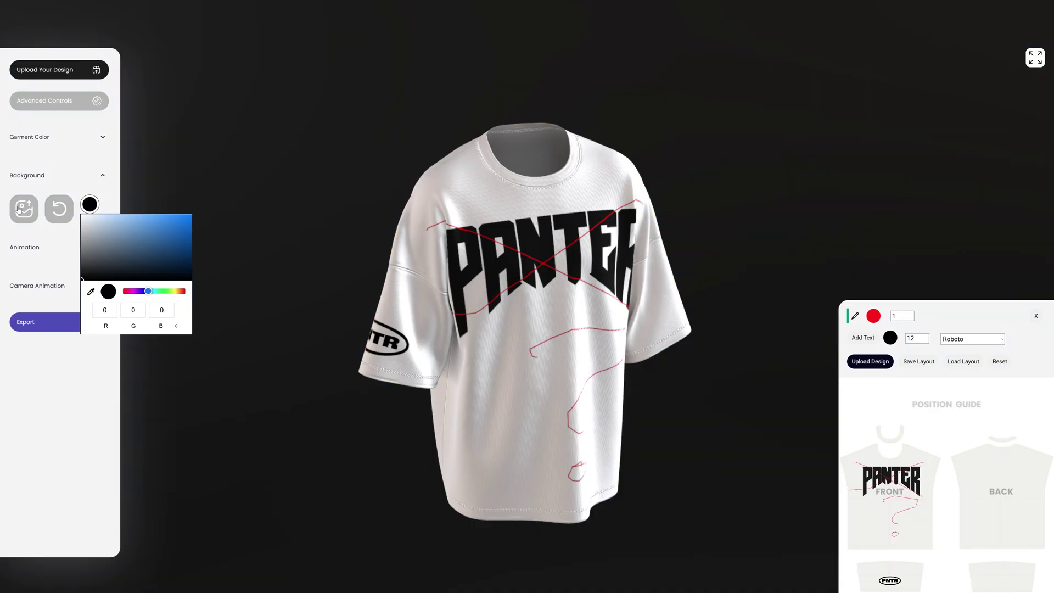
# Apply the Walk animation to the T-shirt and close the design layout editor
pyautogui.click(32, 248)
pyautogui.click(32, 249)
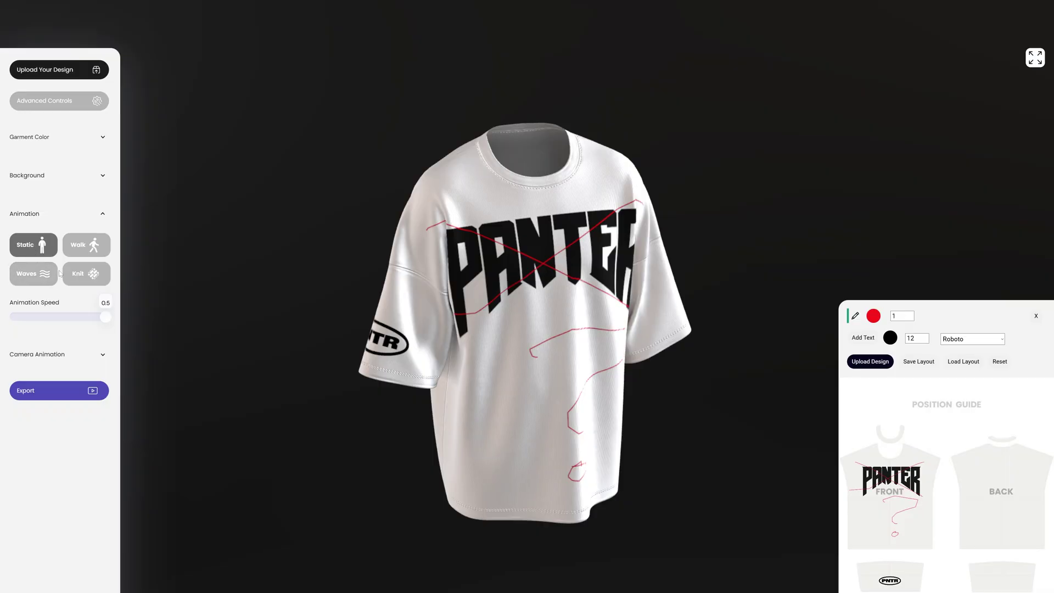
pyautogui.click(80, 251)
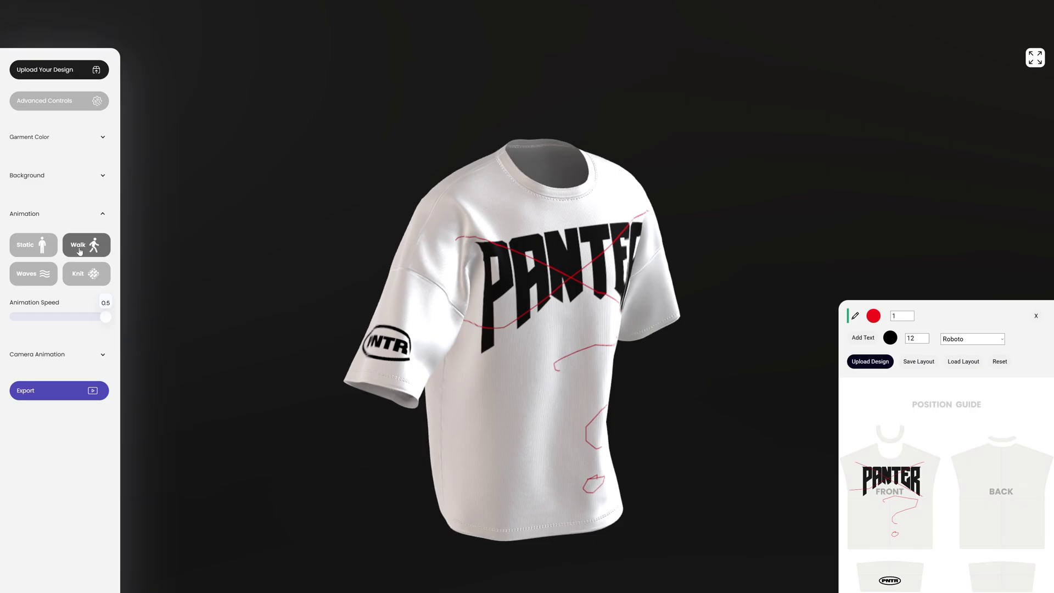
pyautogui.click(1036, 316)
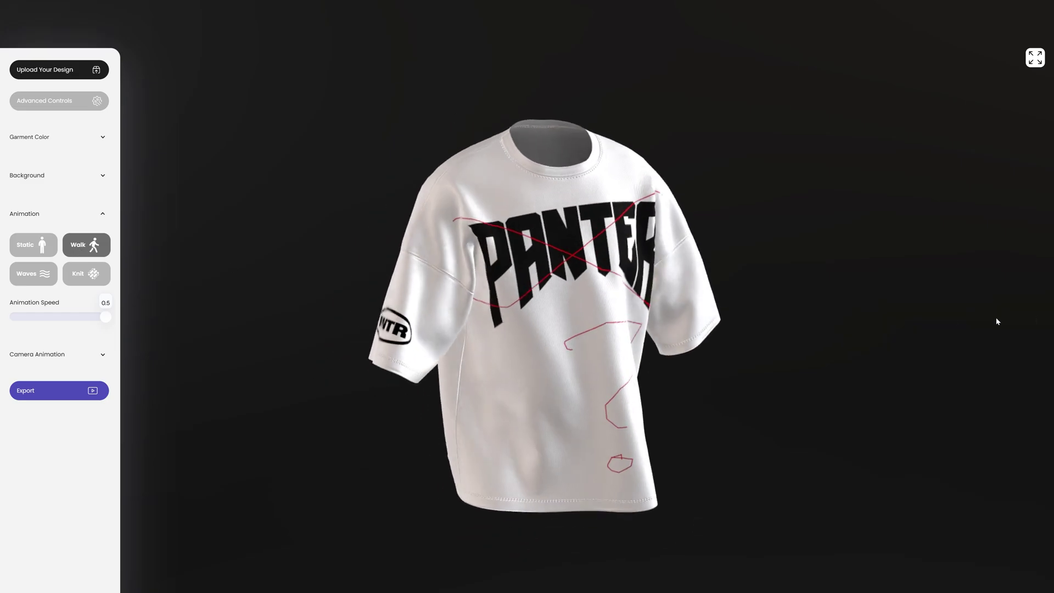
pyautogui.moveTo(516, 389); pyautogui.dragTo(516, 352)
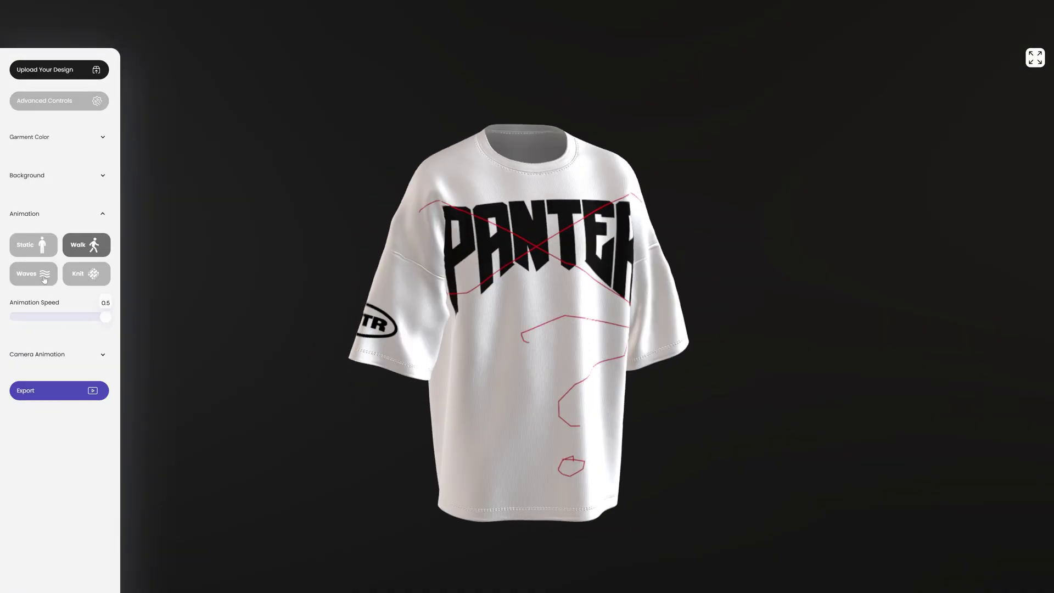
# Try the Waves and Knit animations on the T-shirt and return to the Walk animation
pyautogui.click(43, 277)
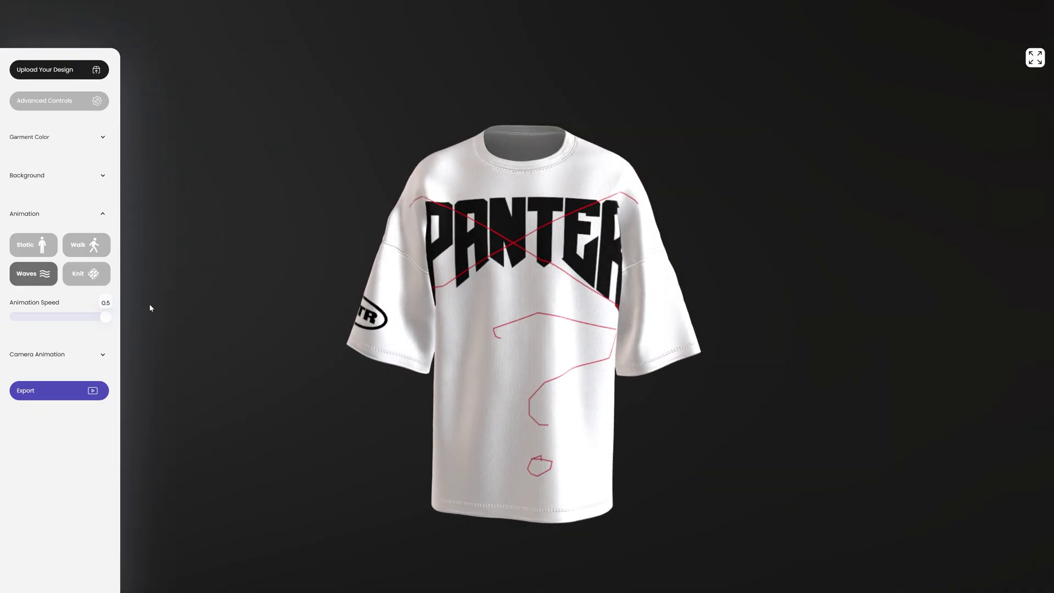
pyautogui.click(87, 274)
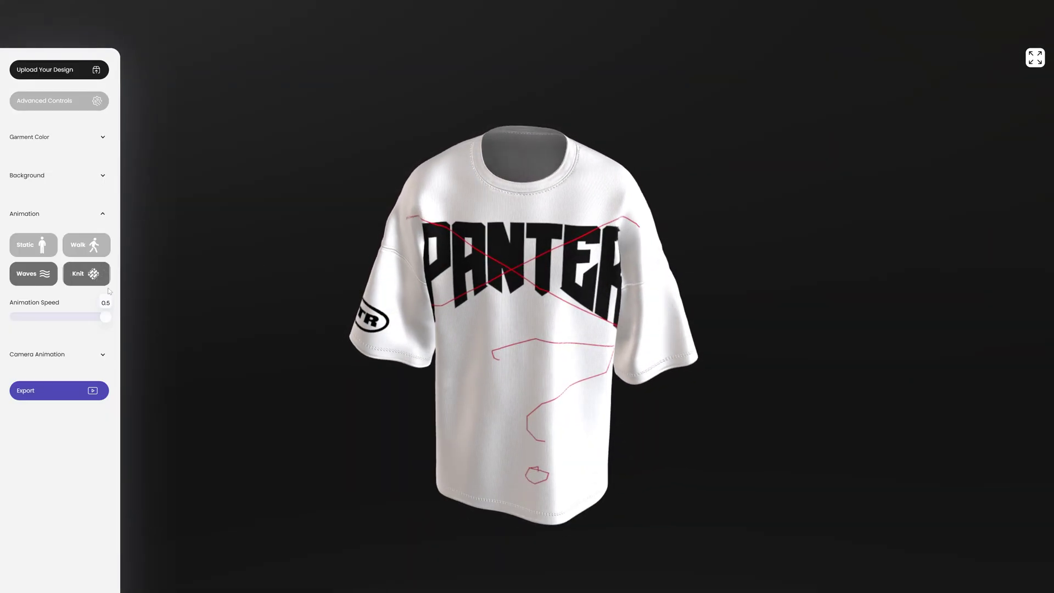
pyautogui.click(86, 245)
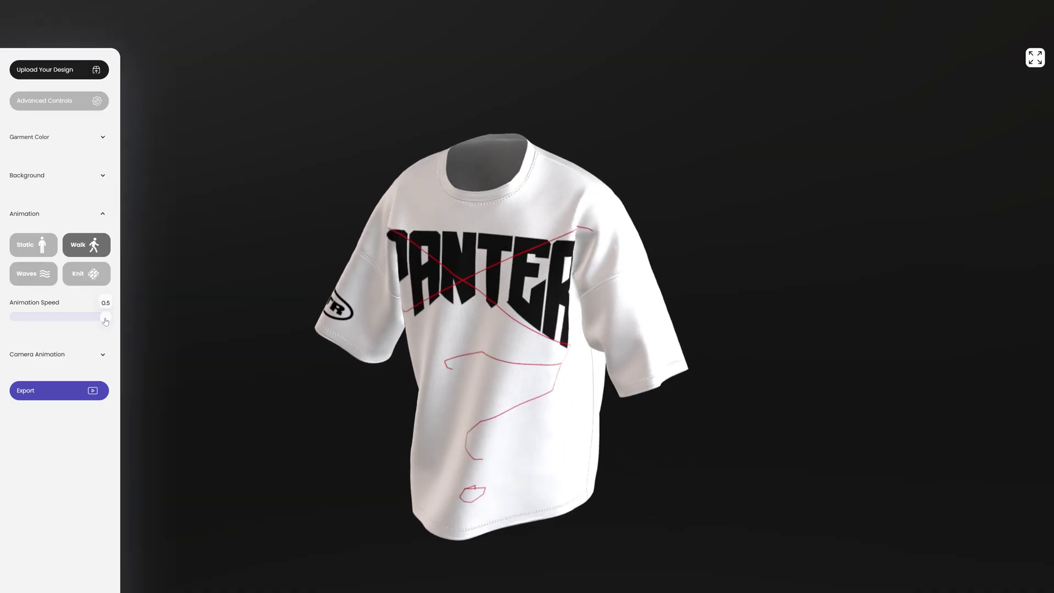
# Set the animation speed to 0.3 and switch the T-shirt's animation to Static
pyautogui.moveTo(106, 322); pyautogui.dragTo(54, 318)
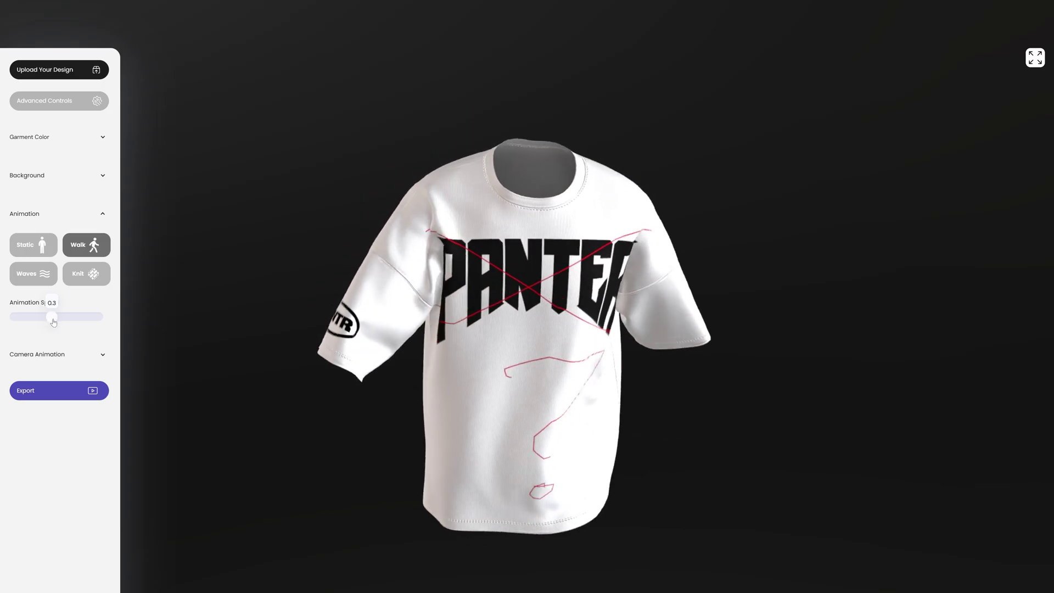
pyautogui.click(33, 246)
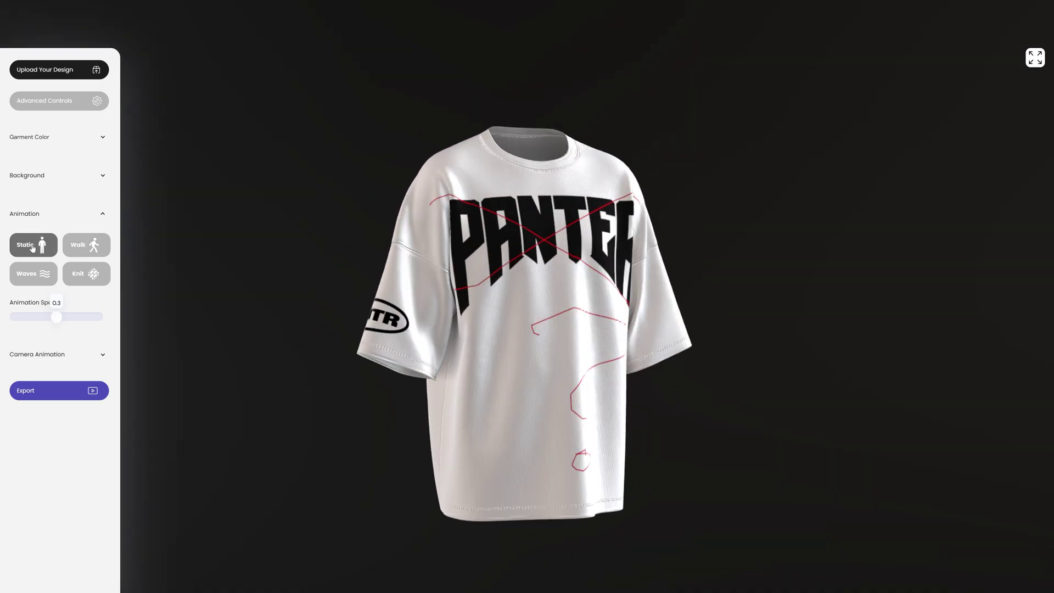
# Set both the Acid Wash and Puff Print effects to 1.0, inspect the print up close, and leave the advanced controls
pyautogui.click(76, 106)
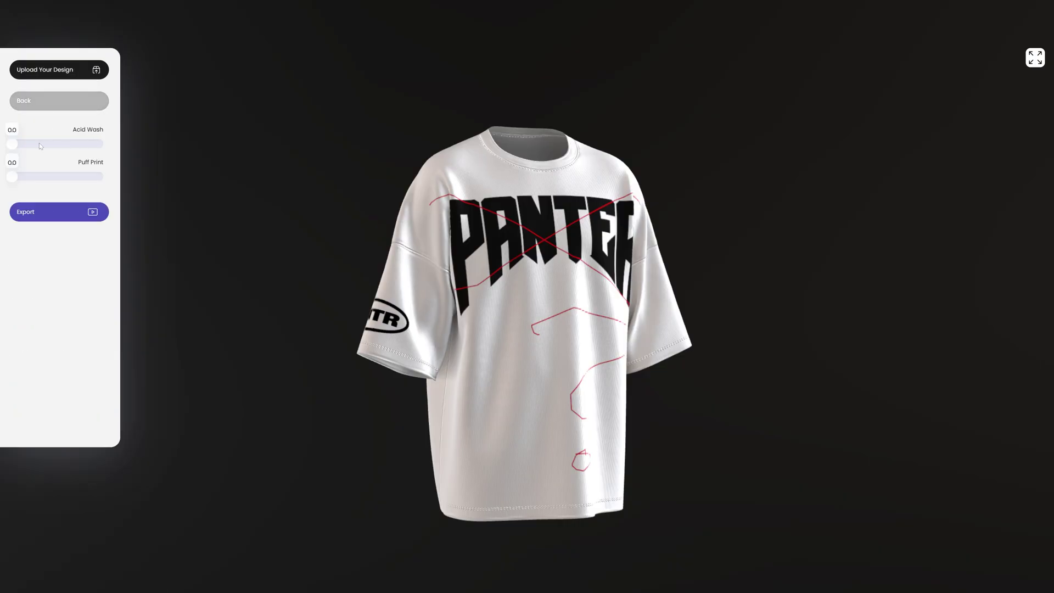
pyautogui.moveTo(15, 147); pyautogui.dragTo(93, 152)
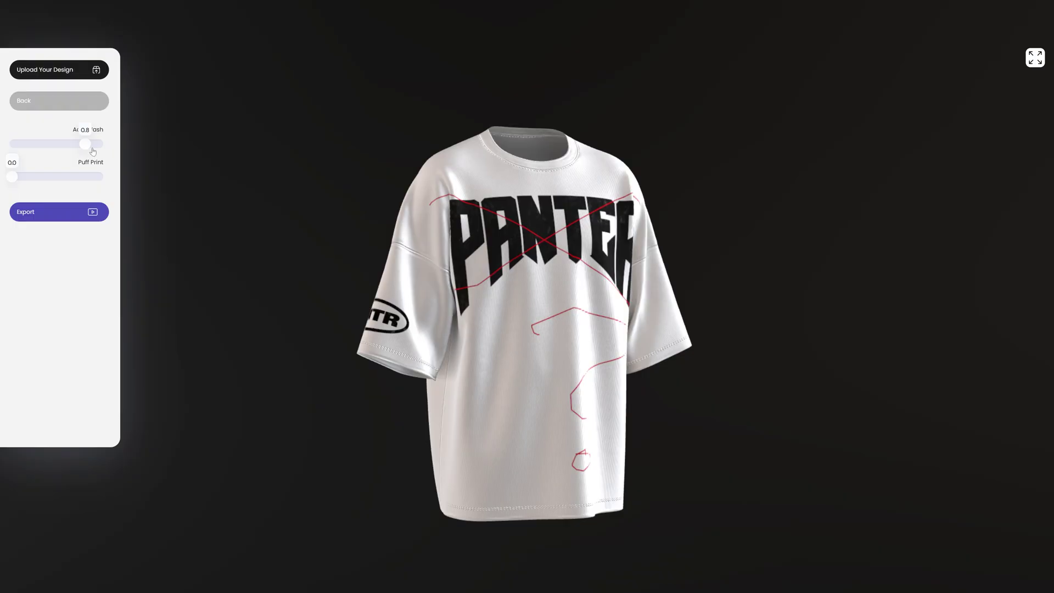
pyautogui.scroll(5, 563, 201)
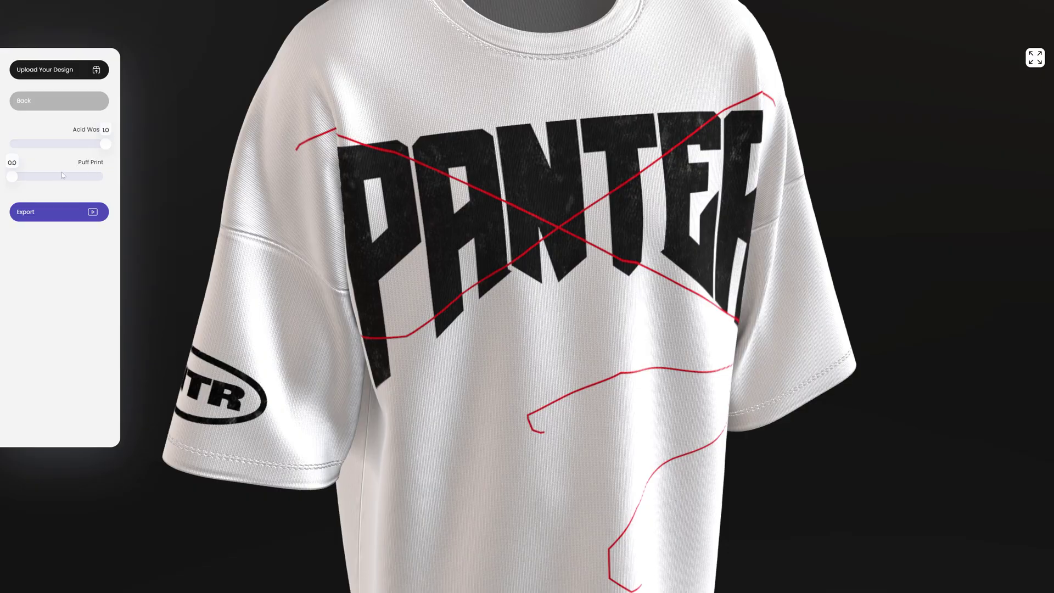
pyautogui.moveTo(18, 182); pyautogui.dragTo(123, 179)
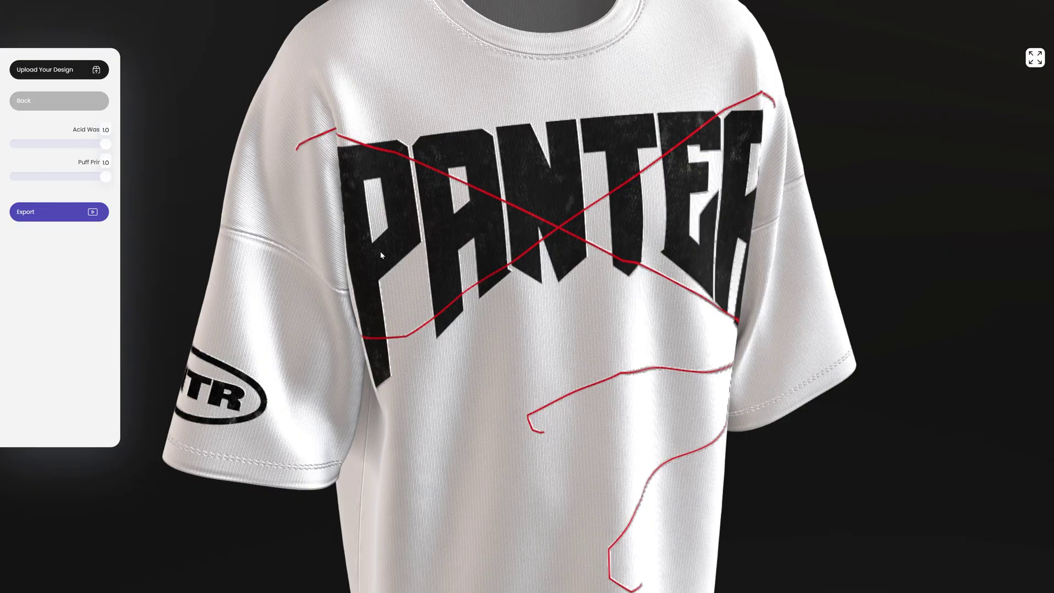
pyautogui.moveTo(380, 252); pyautogui.dragTo(318, 323)
pyautogui.moveTo(556, 180); pyautogui.dragTo(329, 116)
pyautogui.click(58, 101)
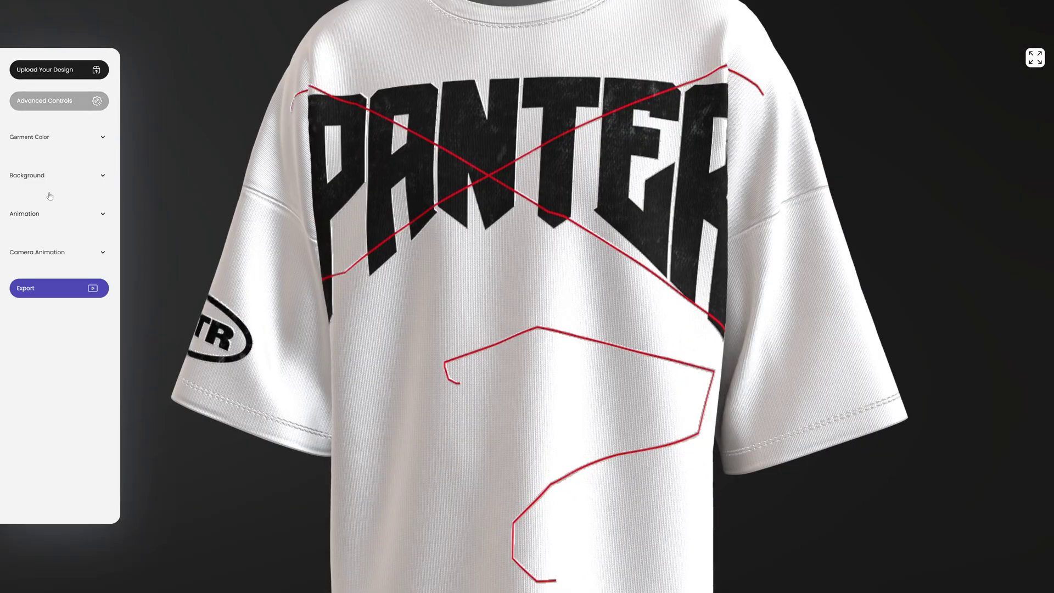
# Try the plain rotating camera animation, choose the rotating one with the plus symbol, and set the garment animation to Walk
pyautogui.click(44, 256)
pyautogui.scroll(-5, 416, 275)
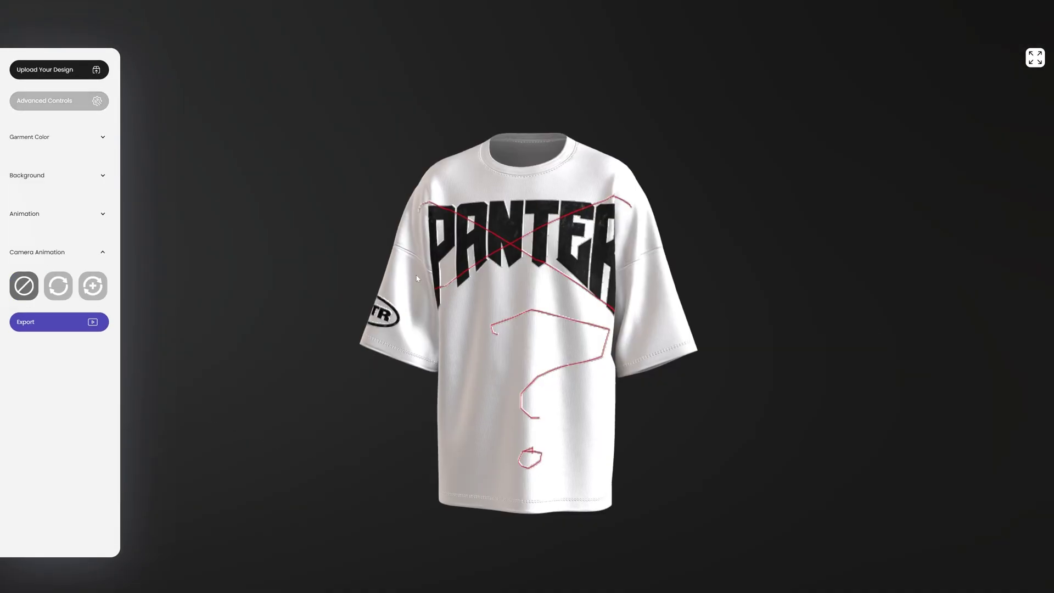
pyautogui.click(66, 287)
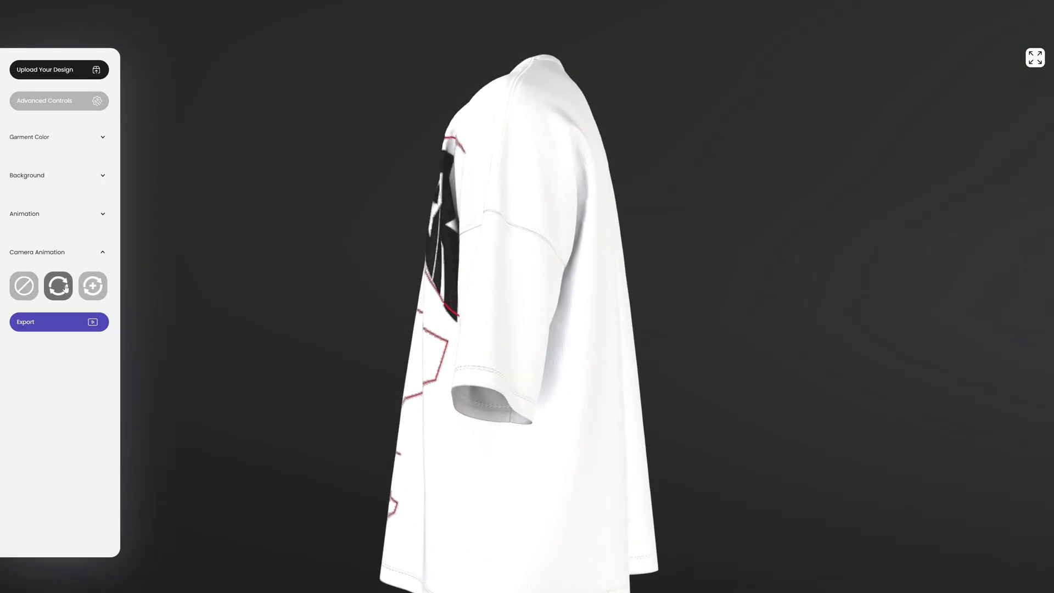
pyautogui.click(91, 287)
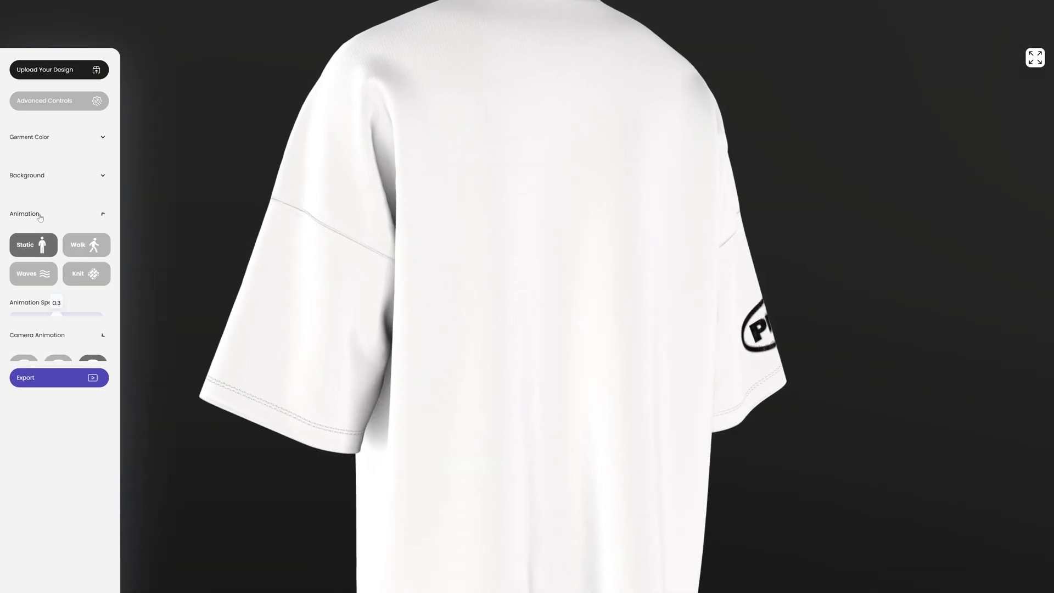
pyautogui.click(101, 249)
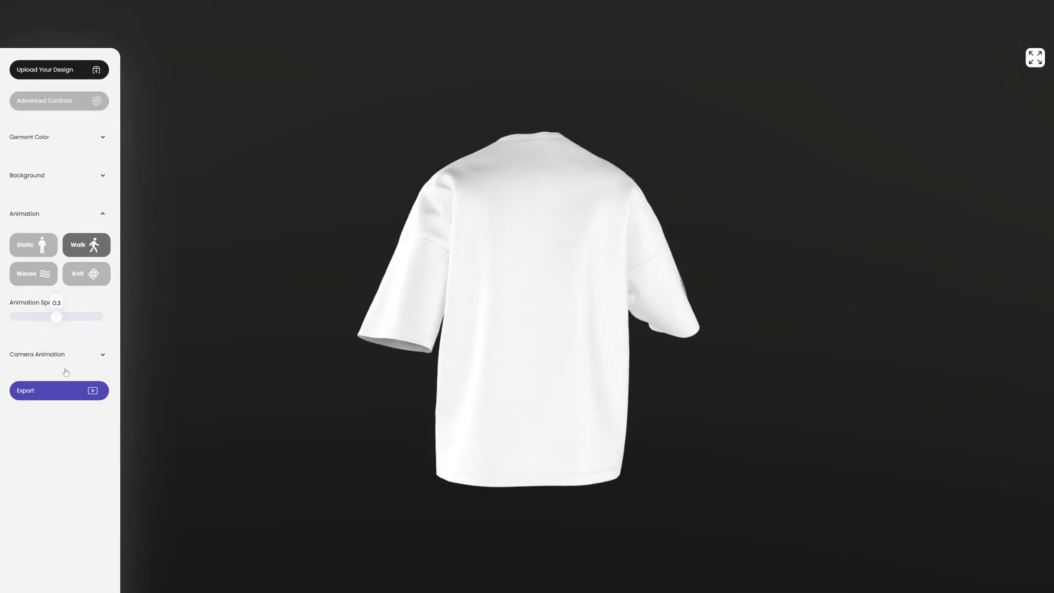
# Open the export options and turn on High quality for powerful devices
pyautogui.click(57, 393)
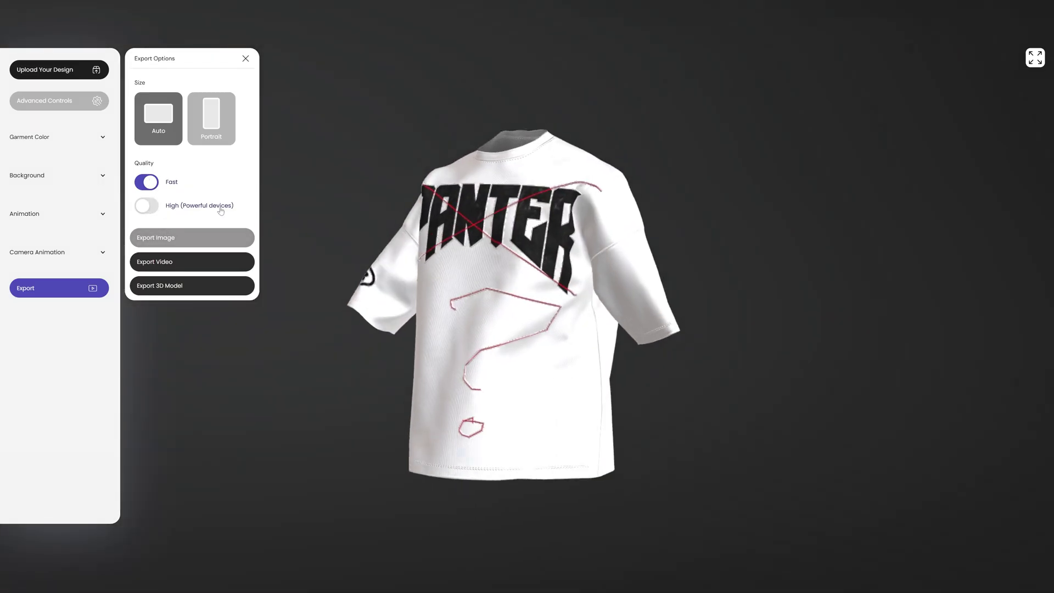
pyautogui.click(146, 206)
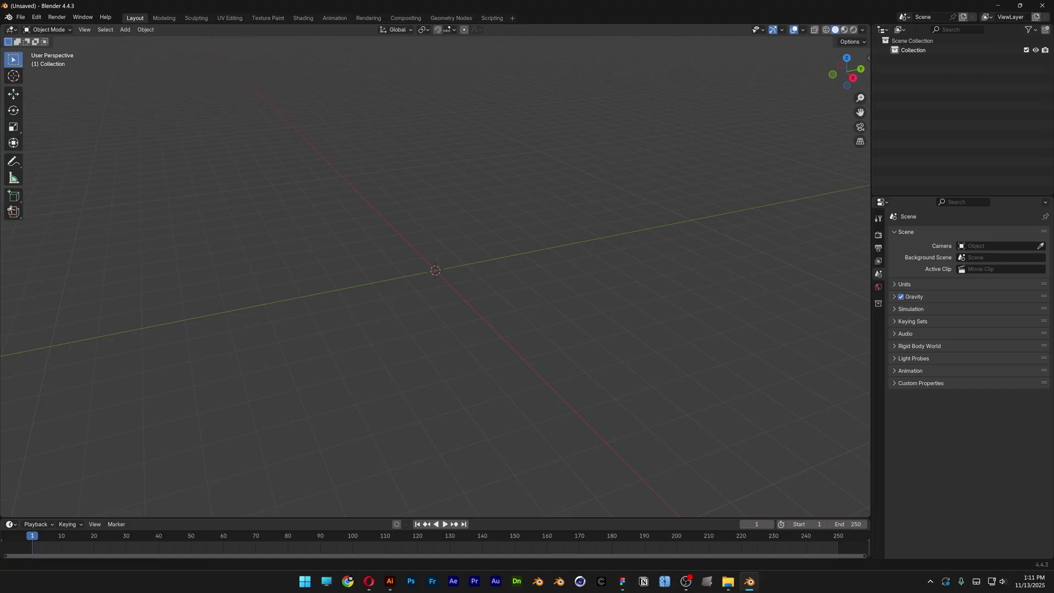
# Switch to Blender and import the exported T-shirt file 3dmodel2.gltf into the empty scene with the default glTF options
pyautogui.moveTo(396, 239); pyautogui.dragTo(449, 245)
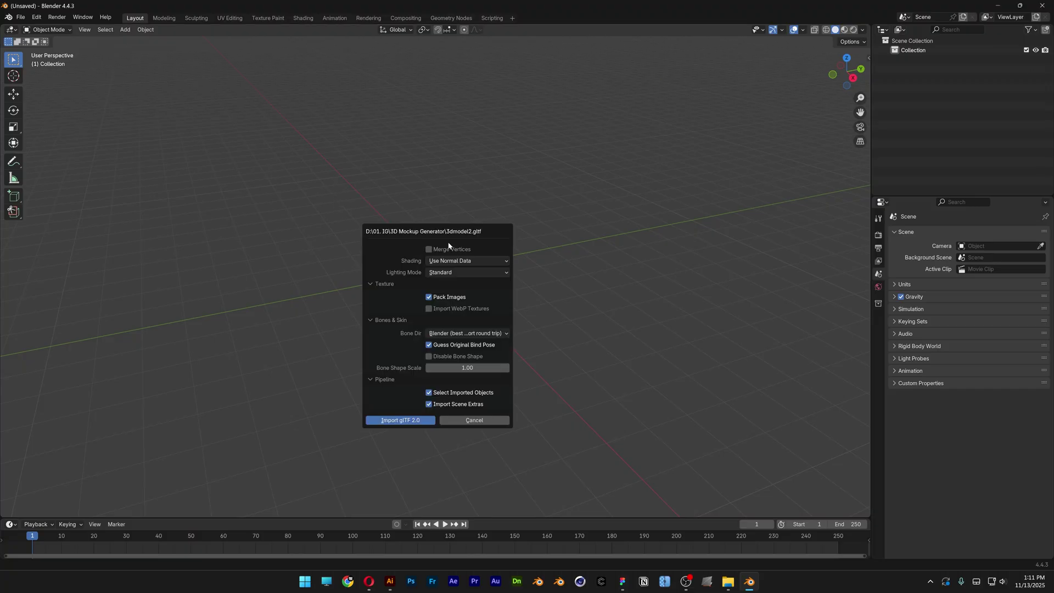
pyautogui.click(401, 420)
# Enlarge the timeline area and turn it into a Shader Editor framing the T-shirt's material nodes
pyautogui.moveTo(520, 518); pyautogui.dragTo(261, 340)
pyautogui.click(10, 349)
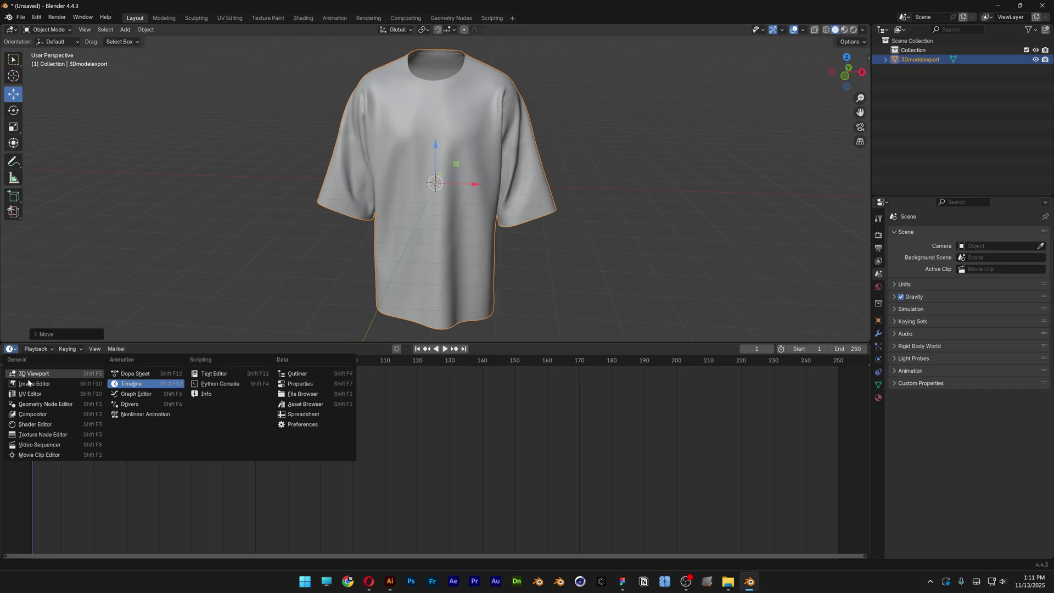
pyautogui.click(36, 425)
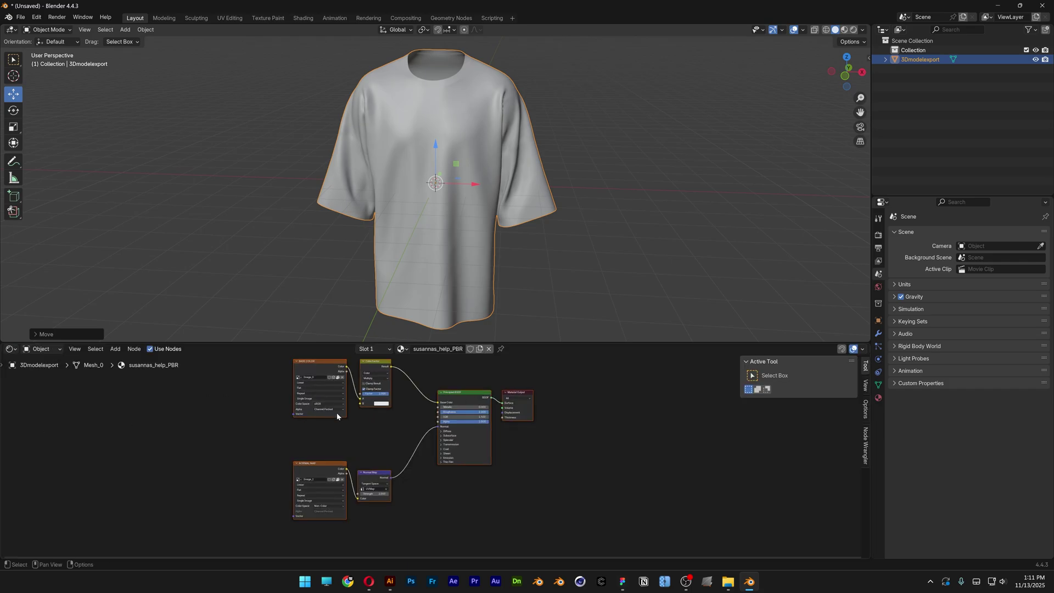
pyautogui.scroll(3, 360, 420)
pyautogui.click(360, 423)
pyautogui.moveTo(361, 423); pyautogui.dragTo(454, 492, button='middle')
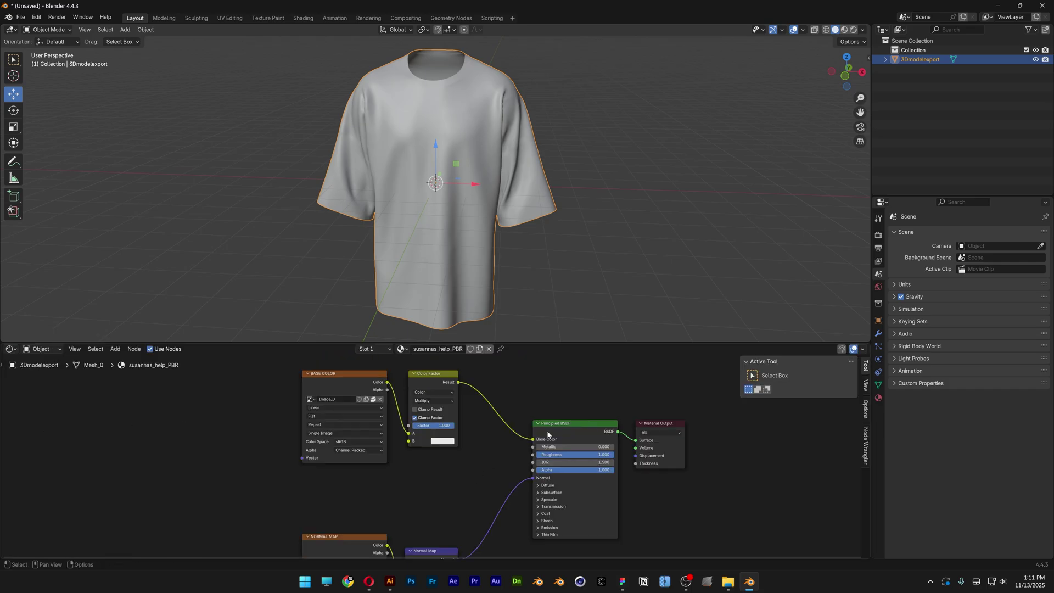
# Set the render engine to Cycles with GPU Compute and limit the viewport max samples to 50
pyautogui.click(879, 235)
pyautogui.click(995, 233)
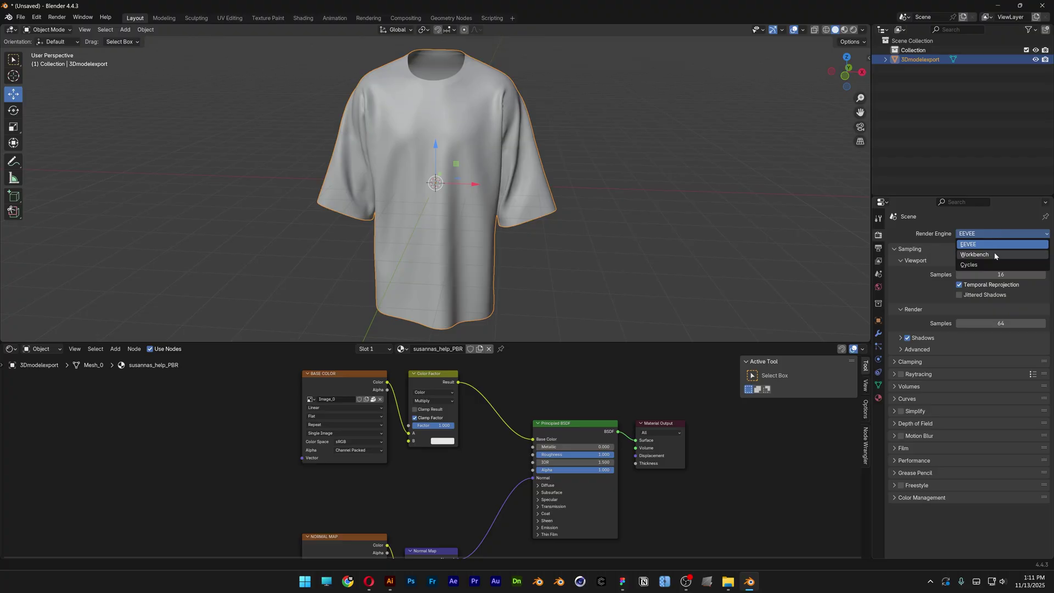
pyautogui.click(993, 268)
pyautogui.click(991, 256)
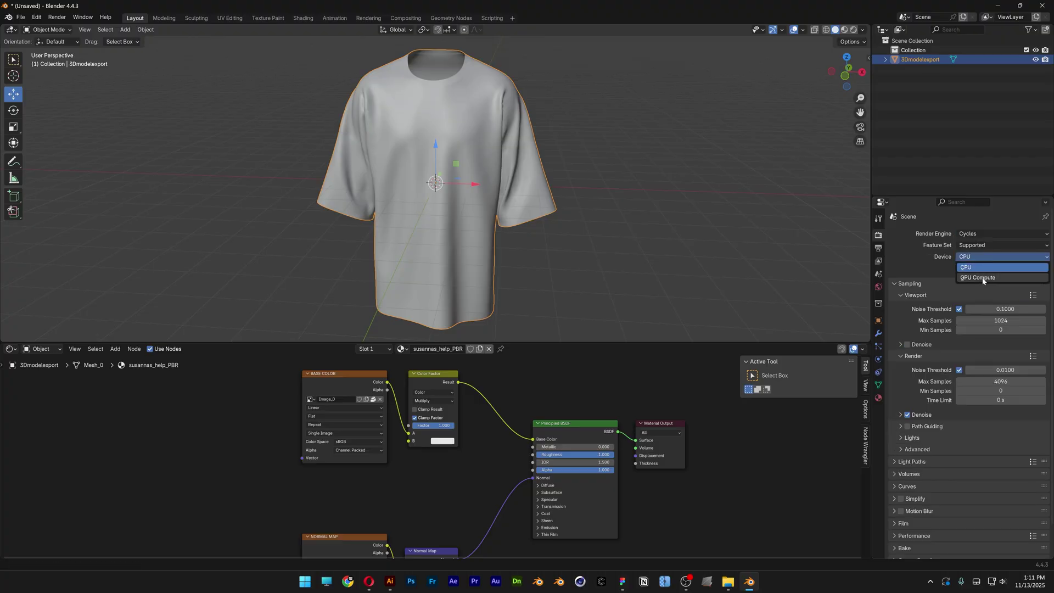
pyautogui.click(991, 277)
pyautogui.click(983, 317)
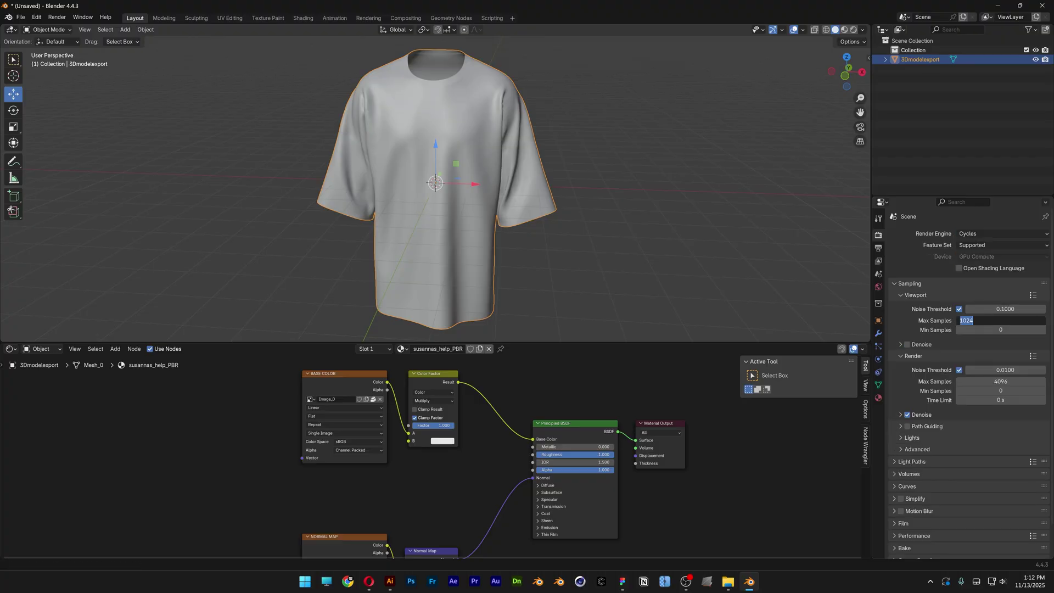
pyautogui.press('Return')
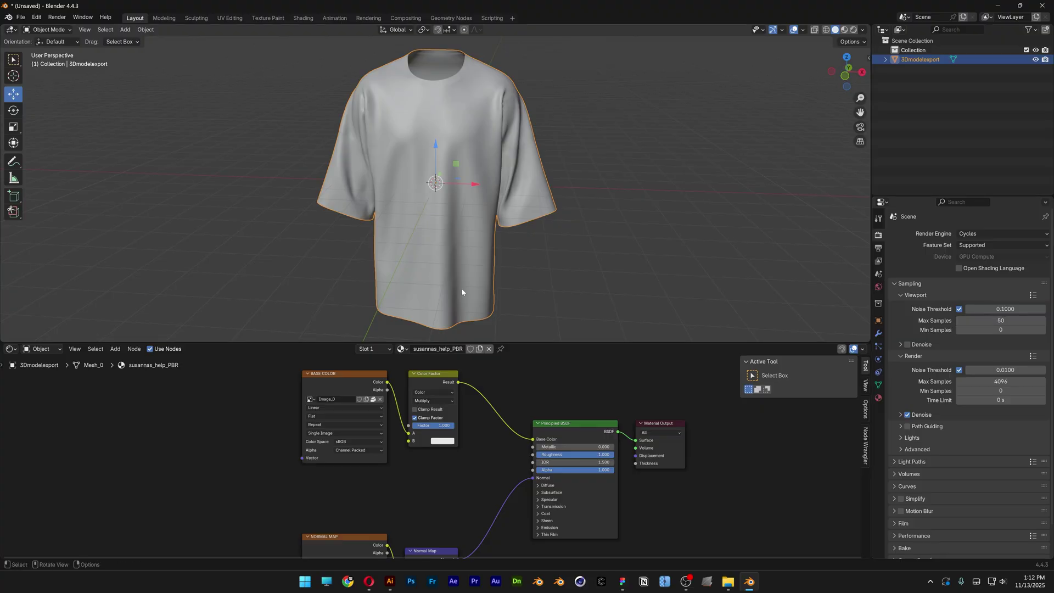
# Switch the Shader Editor to World, add an Environment Texture with mapping nodes to the Background node, and hide the sidebar
pyautogui.click(44, 349)
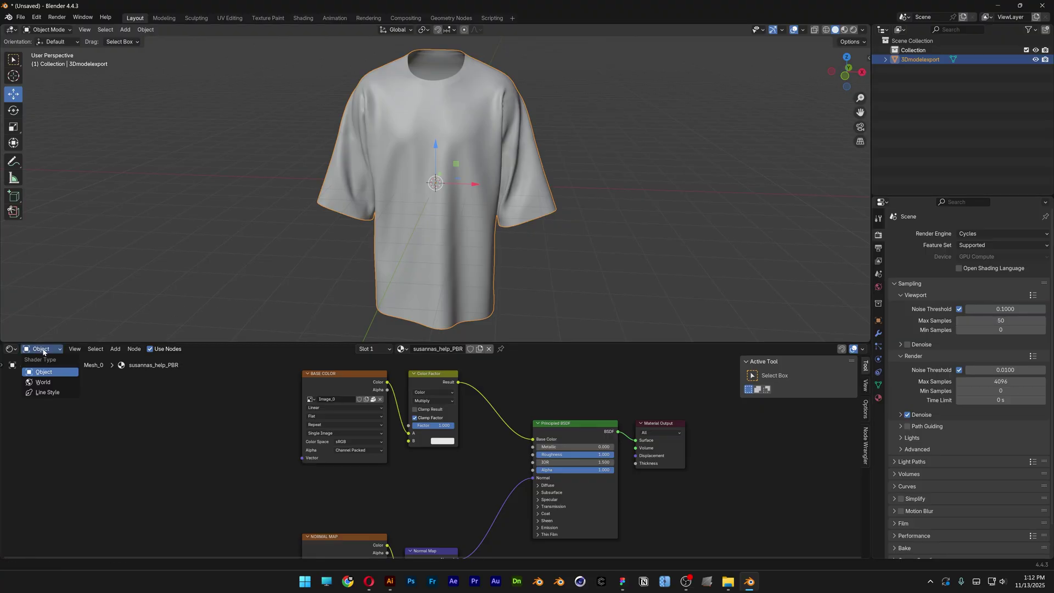
pyautogui.click(43, 382)
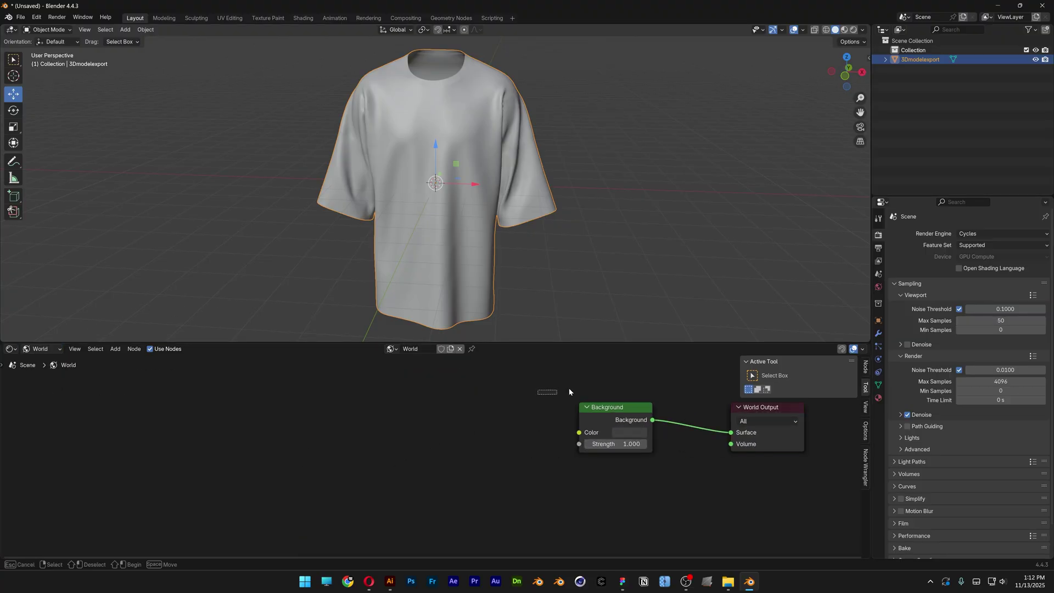
pyautogui.moveTo(644, 413); pyautogui.dragTo(644, 413)
pyautogui.hotkey('ctrl', 't')
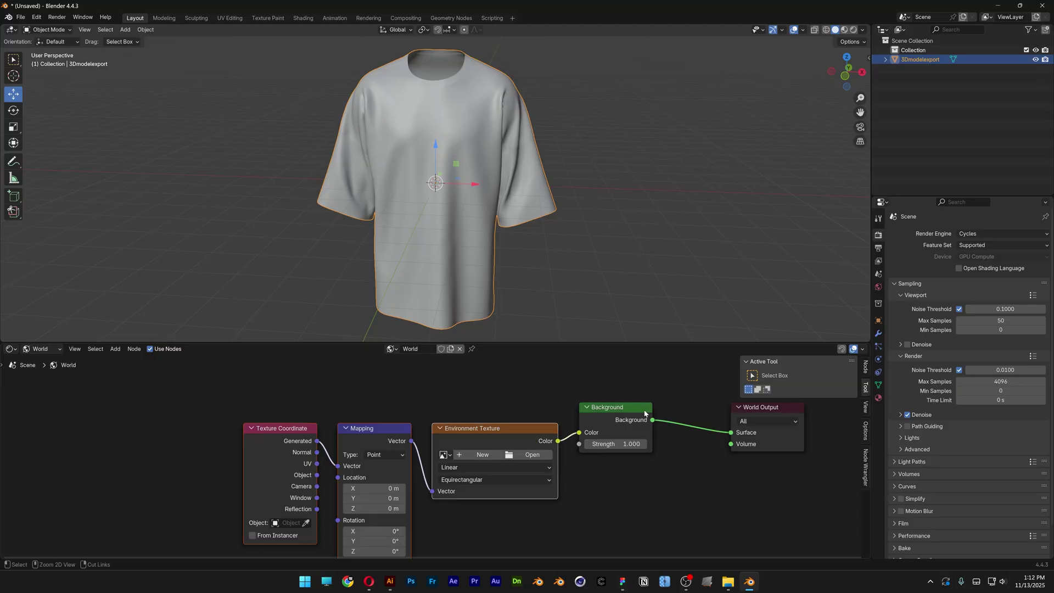
pyautogui.press('n')
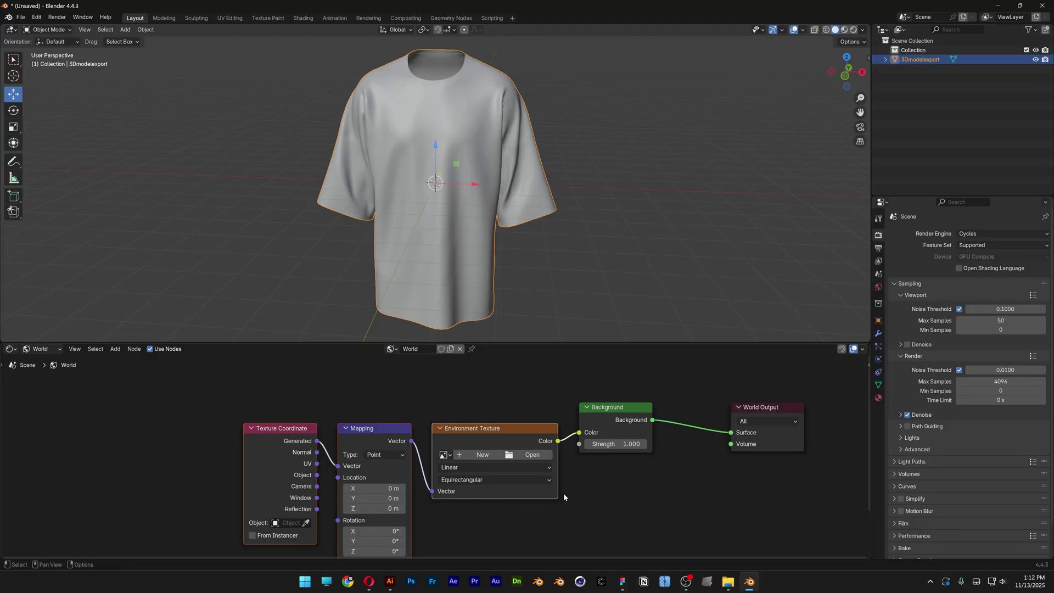
# Load studio_small_09_4k.exr into the world's Environment Texture node
pyautogui.scroll(1, 429, 459)
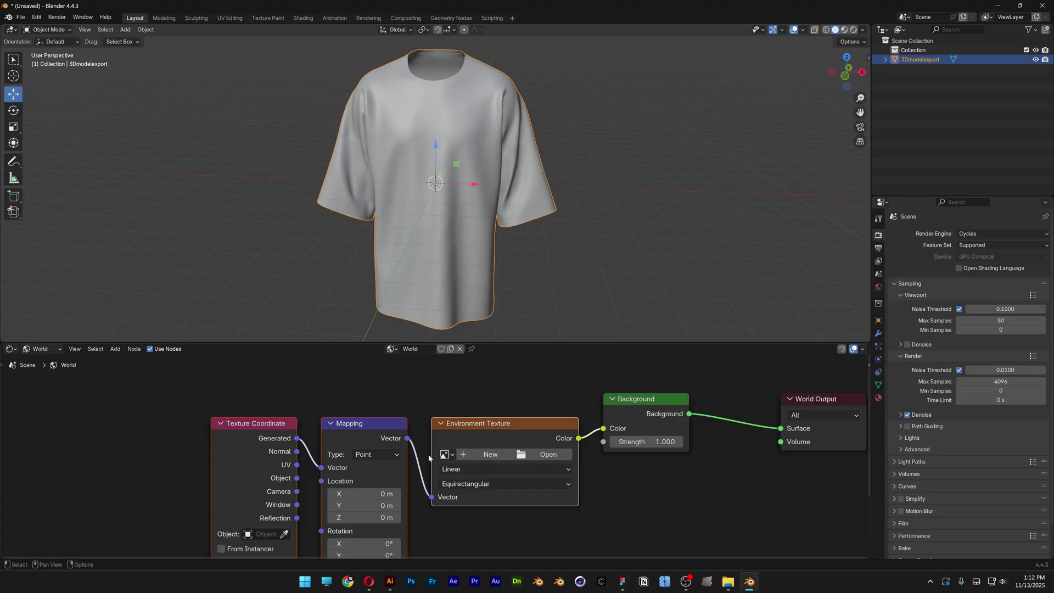
pyautogui.scroll(-1, 429, 458)
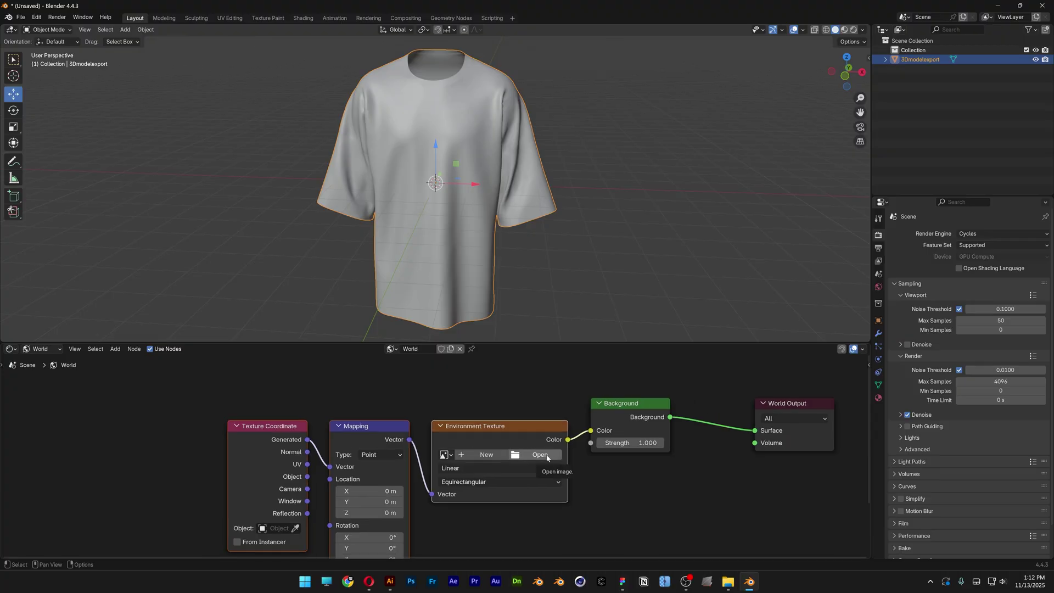
pyautogui.click(547, 457)
pyautogui.doubleClick(588, 203)
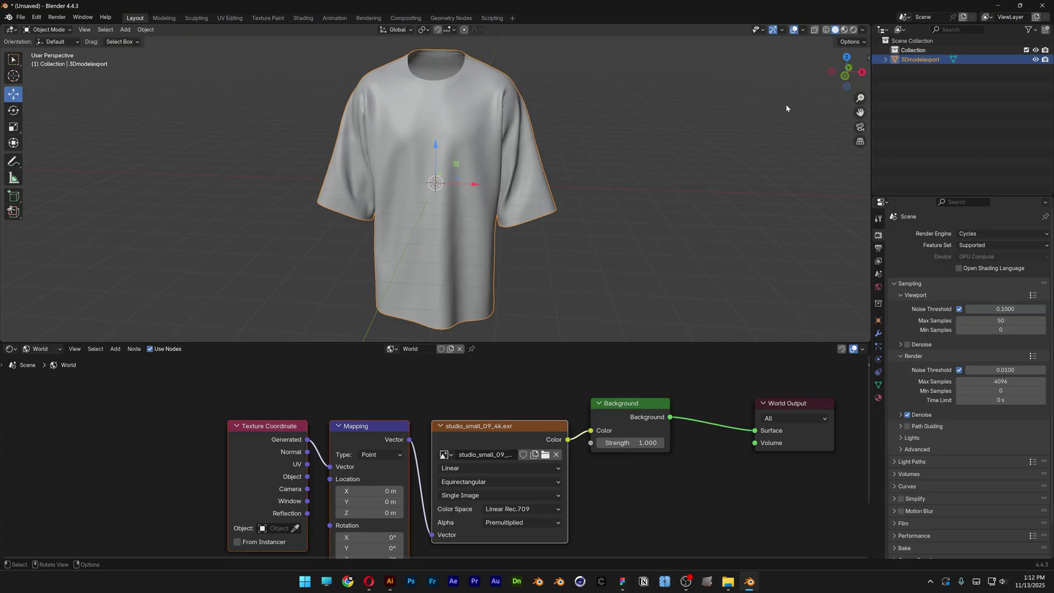
# Switch the viewport to Rendered shading and inspect the front of the T-shirt up close
pyautogui.click(853, 30)
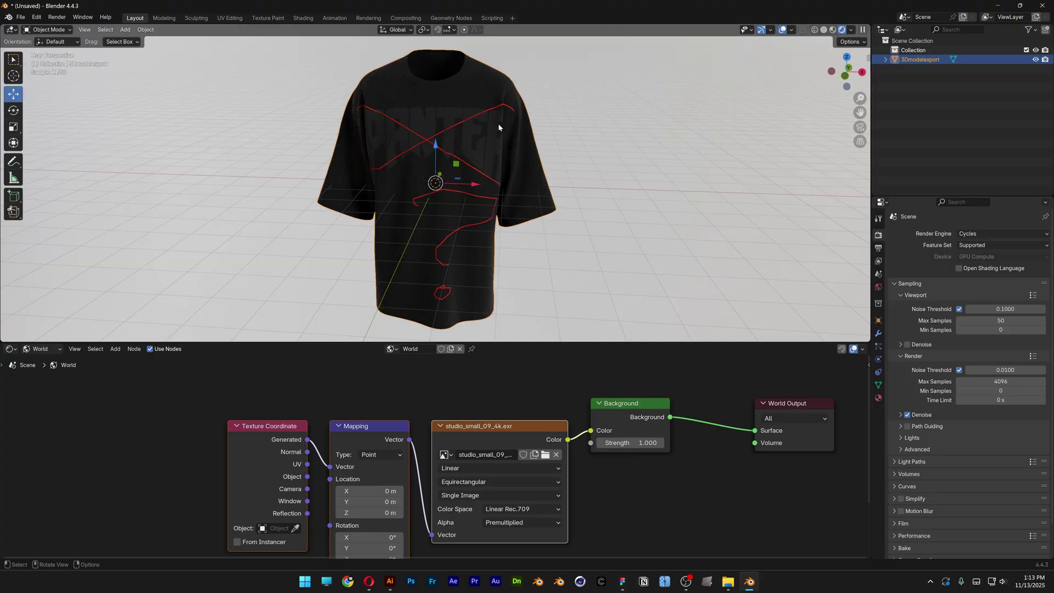
pyautogui.scroll(2, 499, 123)
pyautogui.moveTo(499, 127); pyautogui.dragTo(520, 137, button='middle')
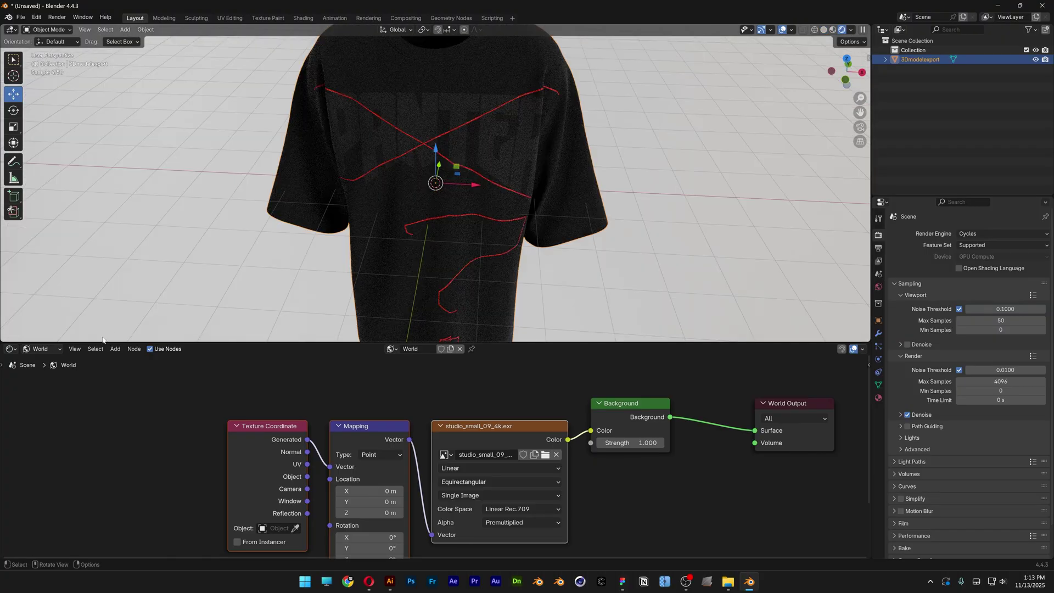
# Switch the Shader Editor back to Object and frame the T-shirt's base color nodes
pyautogui.click(55, 350)
pyautogui.click(54, 371)
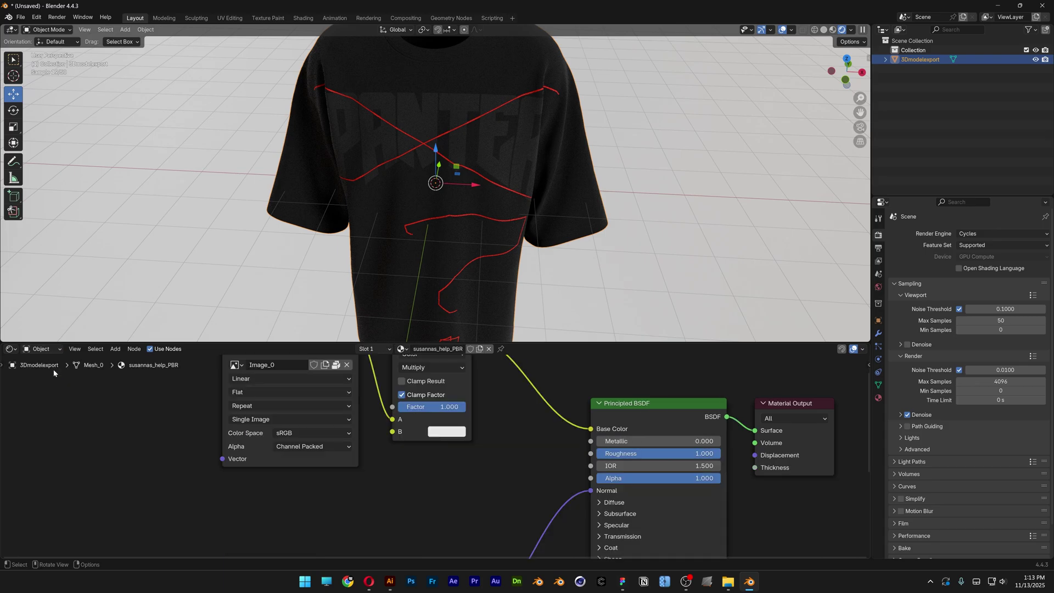
pyautogui.scroll(2, 549, 157)
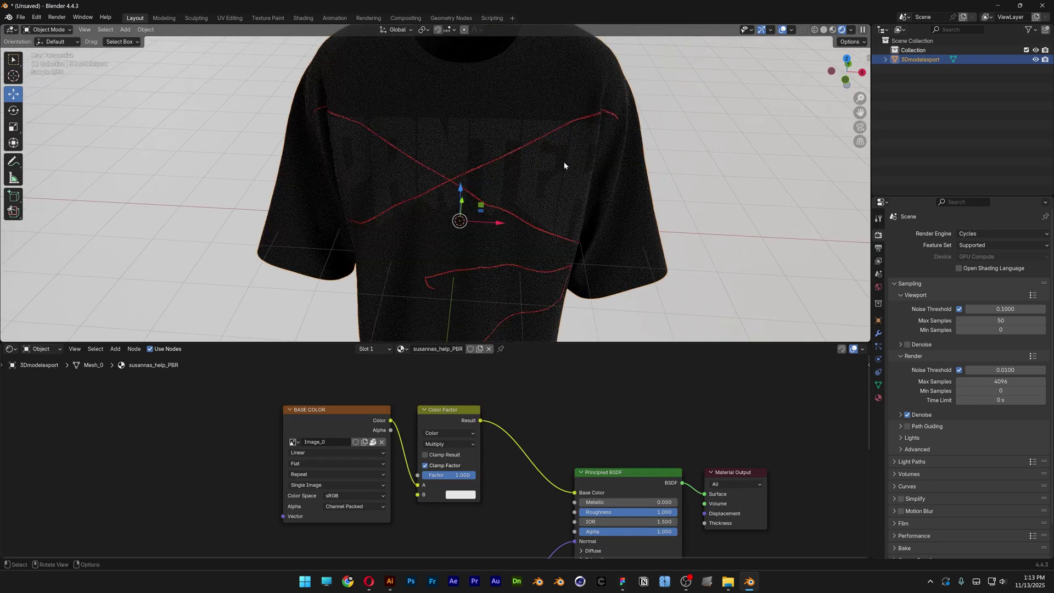
# Set the Color Factor node's blending mode to Color Dodge and raise its B color to full white
pyautogui.scroll(4, 522, 129)
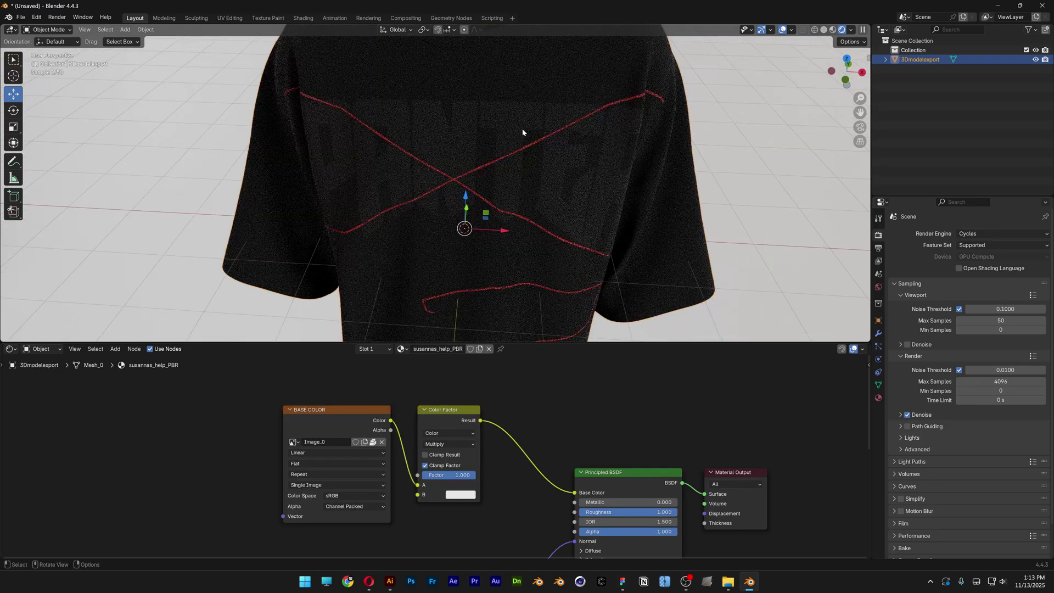
pyautogui.scroll(-2, 522, 132)
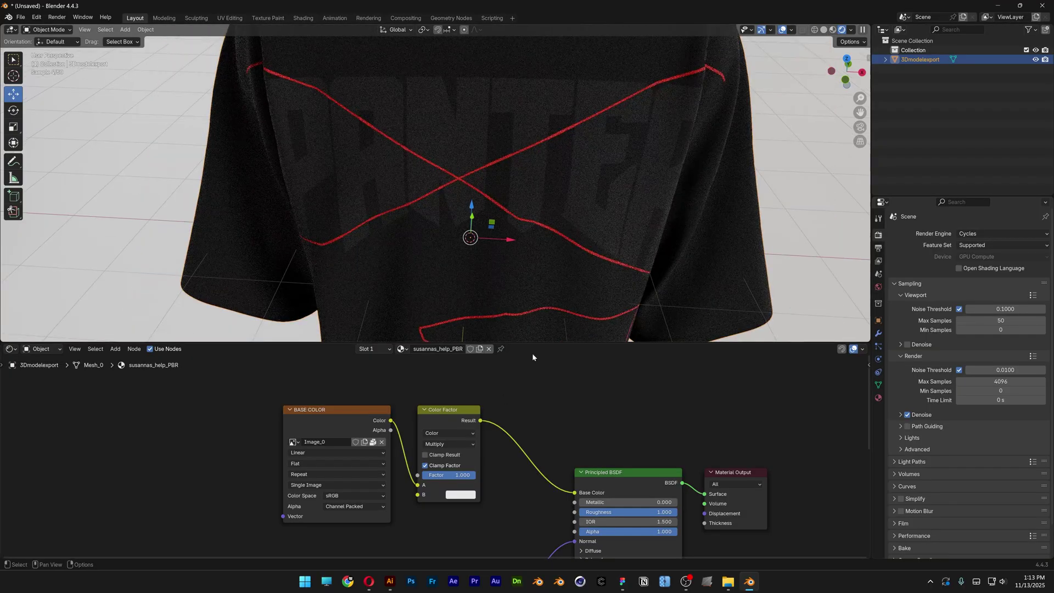
pyautogui.click(451, 413)
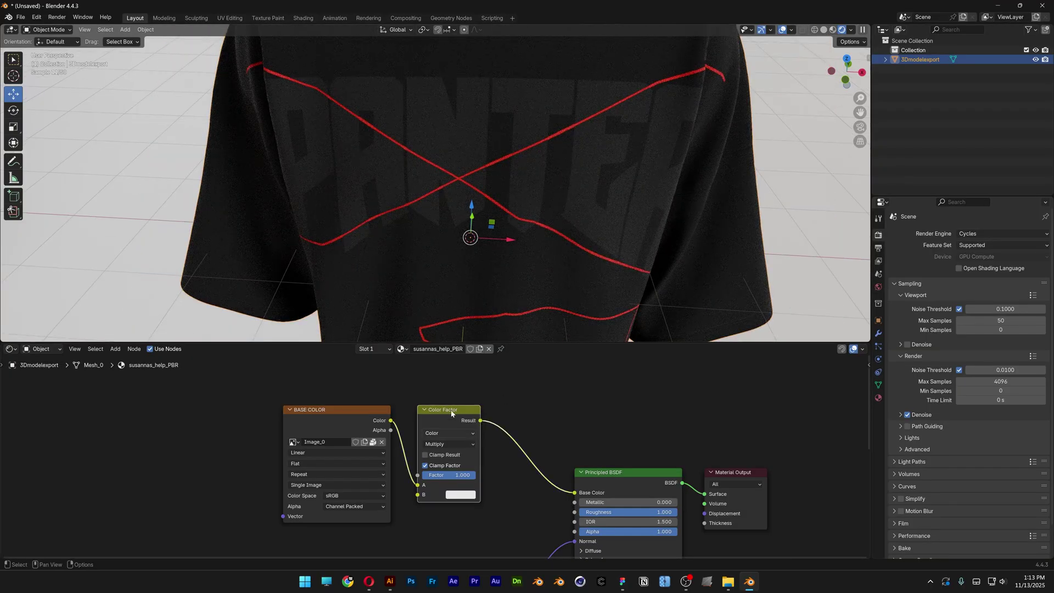
pyautogui.click(439, 444)
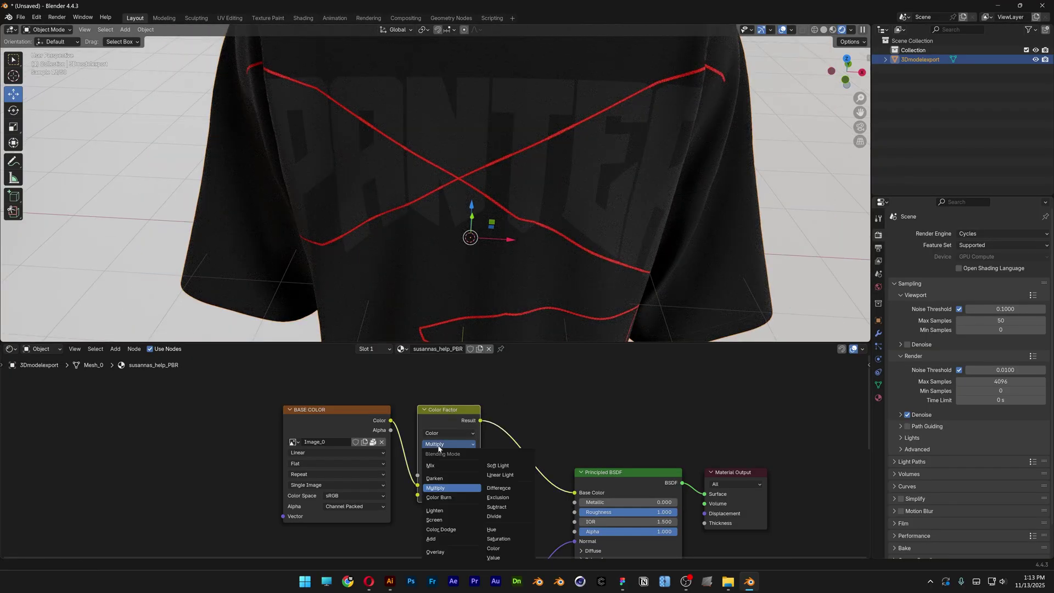
pyautogui.click(446, 530)
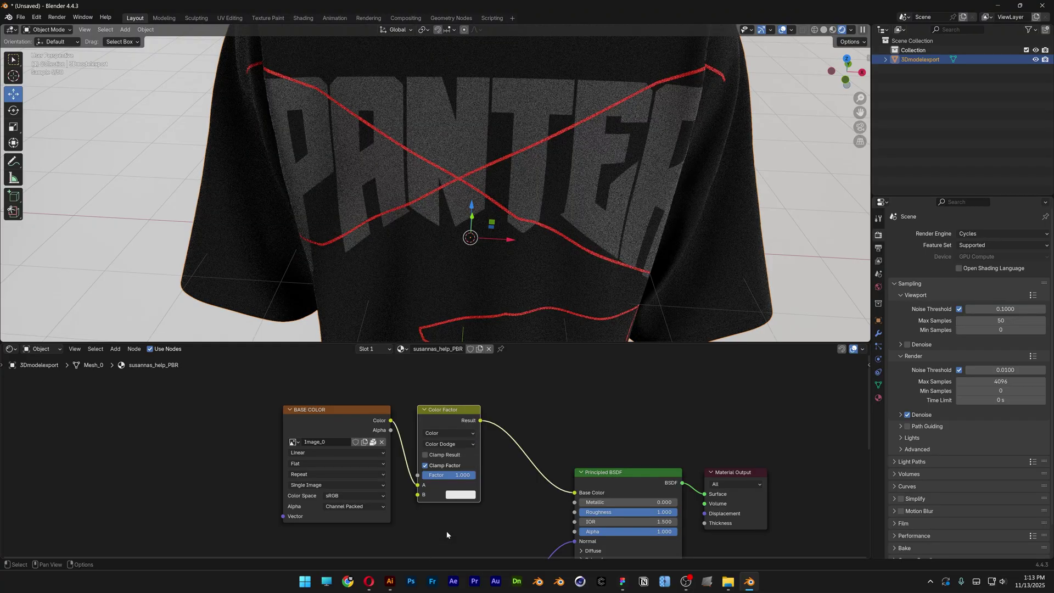
pyautogui.click(456, 496)
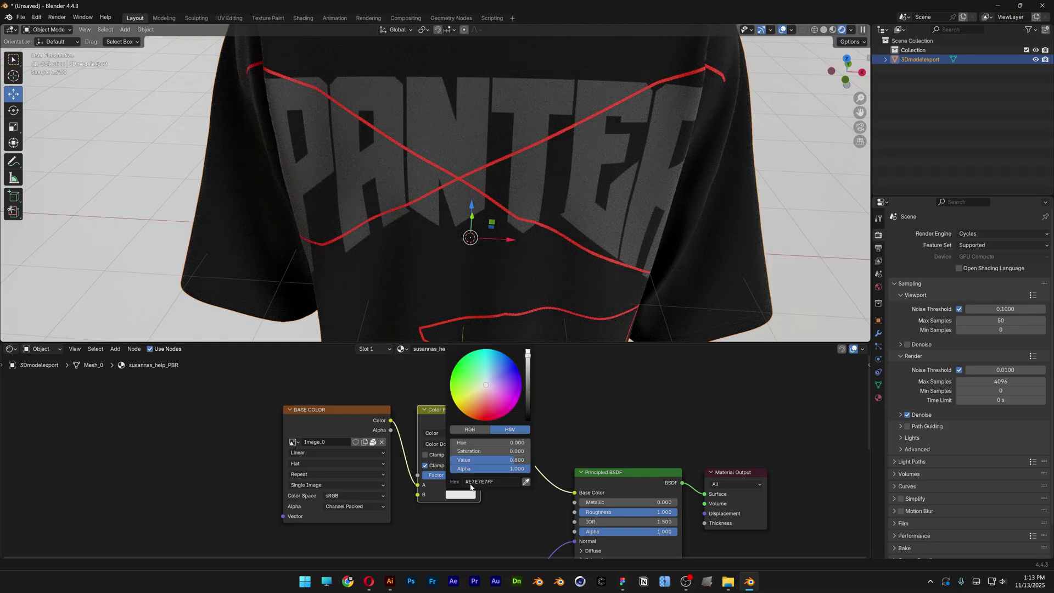
pyautogui.moveTo(528, 356); pyautogui.dragTo(528, 350)
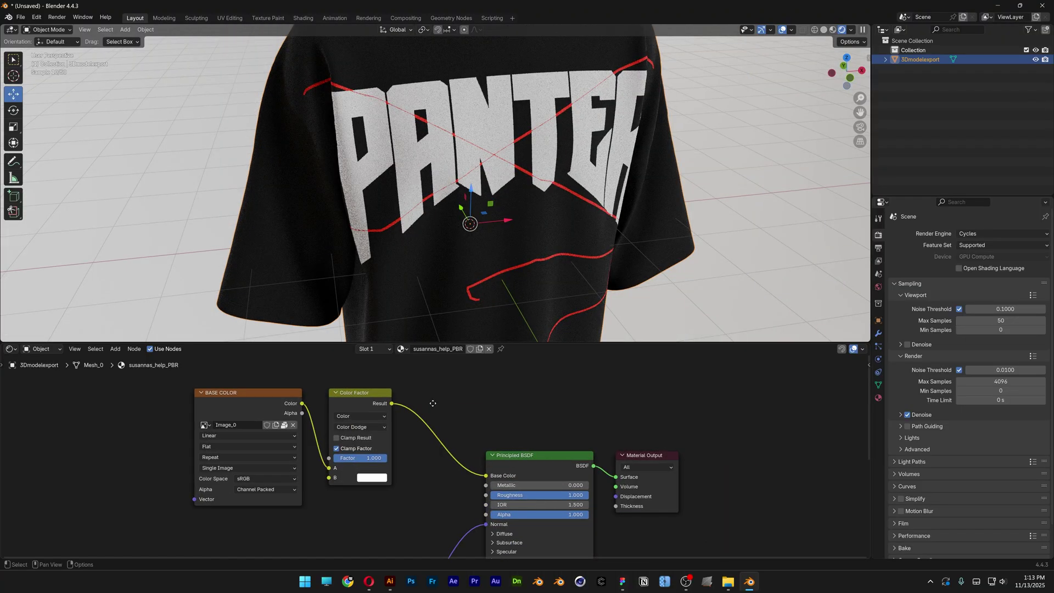
# Insert an Invert Color node between Color Factor and the Principled BSDF's Base Color, and set its Fac to 0
pyautogui.moveTo(433, 404); pyautogui.dragTo(459, 407, button='middle')
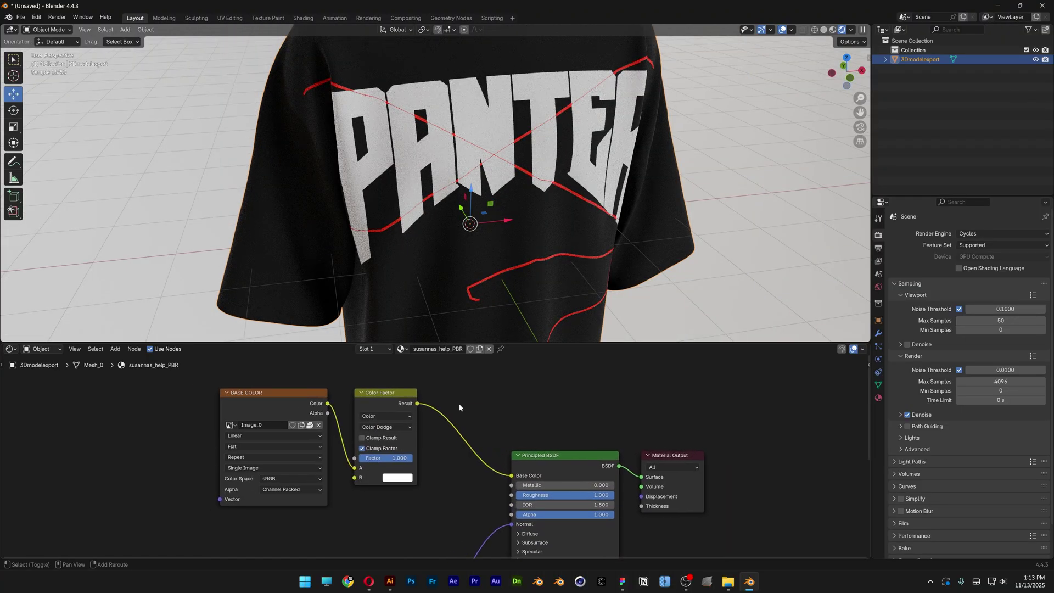
pyautogui.hotkey('shift', 'a')
pyautogui.write('invert')
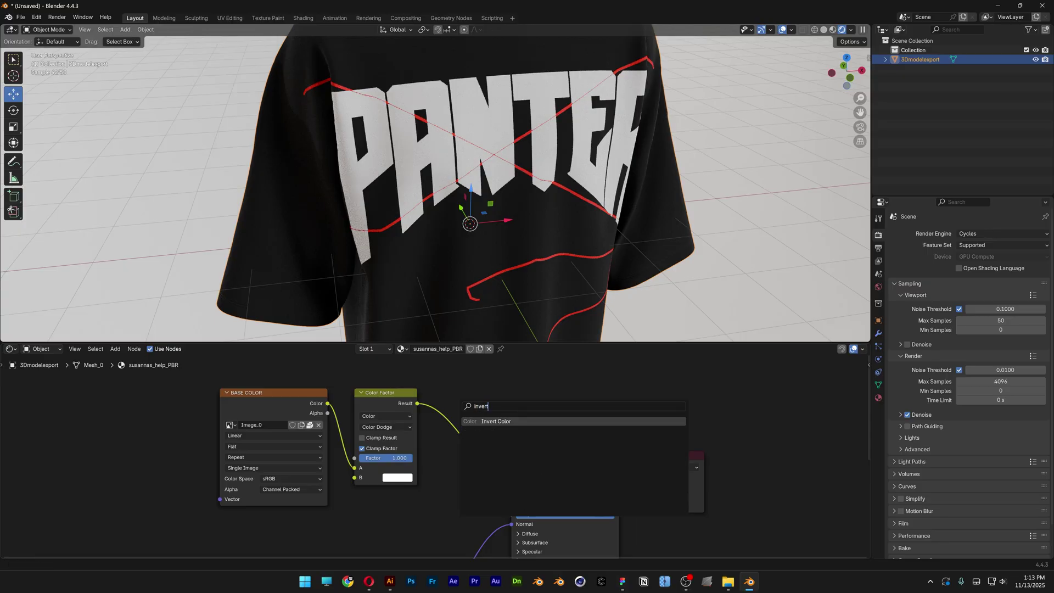
pyautogui.press('Return')
pyautogui.click(437, 403)
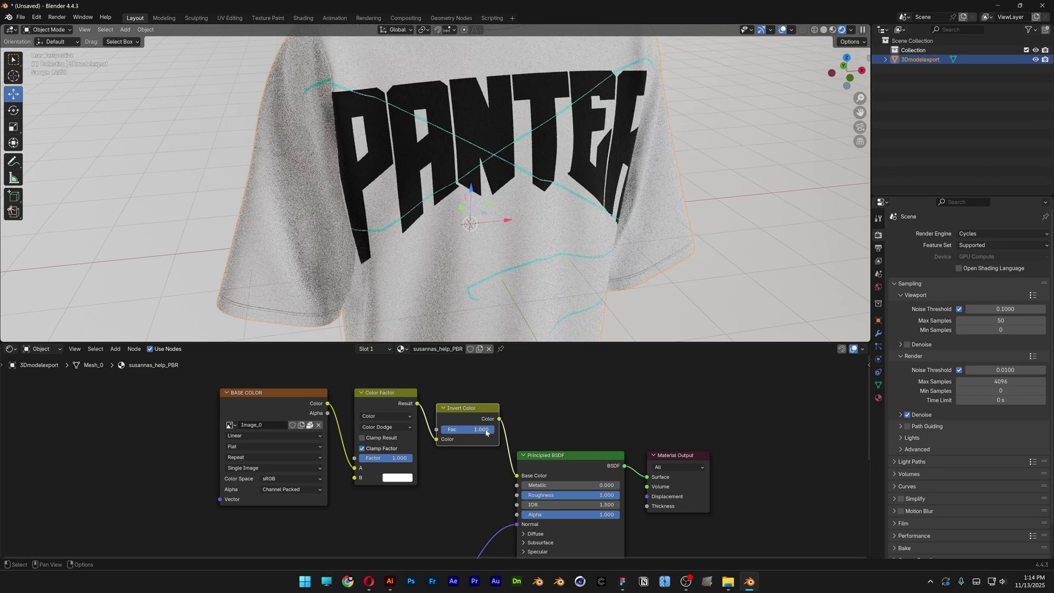
pyautogui.moveTo(485, 430); pyautogui.dragTo(441, 430)
pyautogui.scroll(-2, 464, 433)
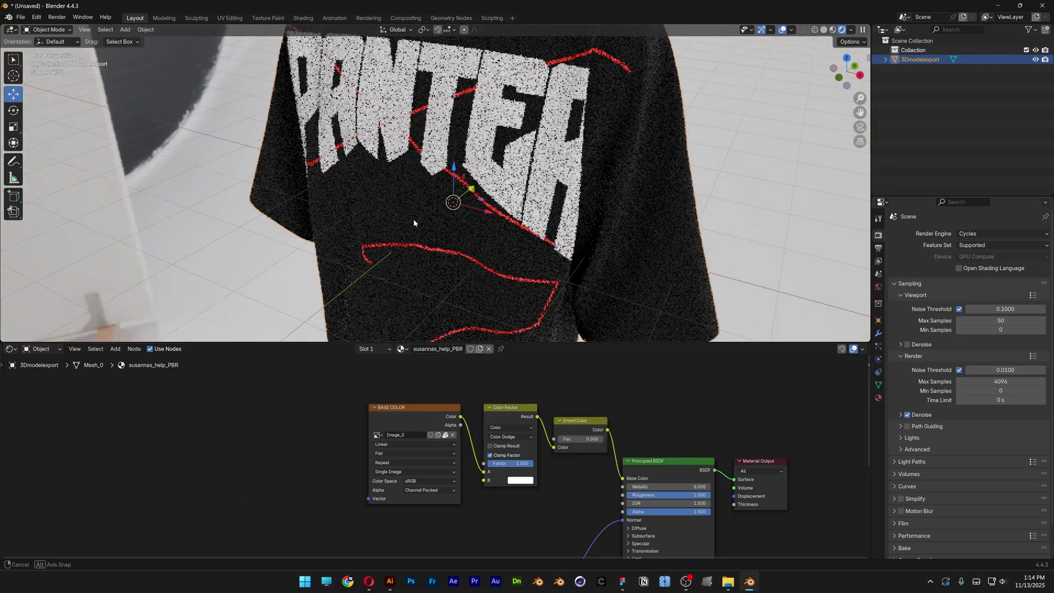
# Add Texture Coordinate and Mapping nodes to the BASE COLOR image texture
pyautogui.moveTo(414, 224); pyautogui.dragTo(508, 238, button='middle')
pyautogui.scroll(-1, 422, 229)
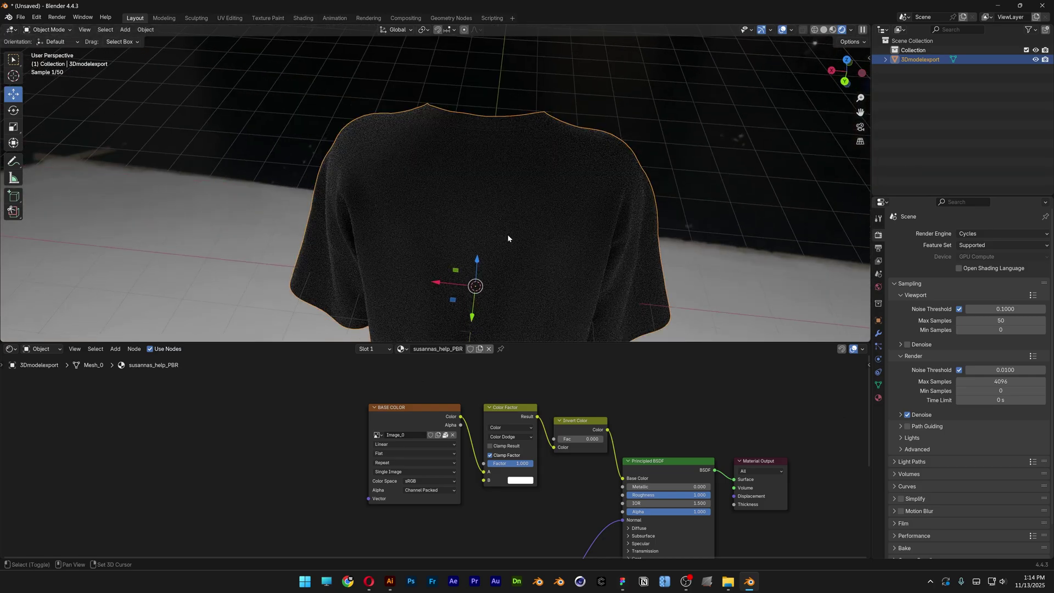
pyautogui.moveTo(417, 219); pyautogui.dragTo(412, 349, button='middle')
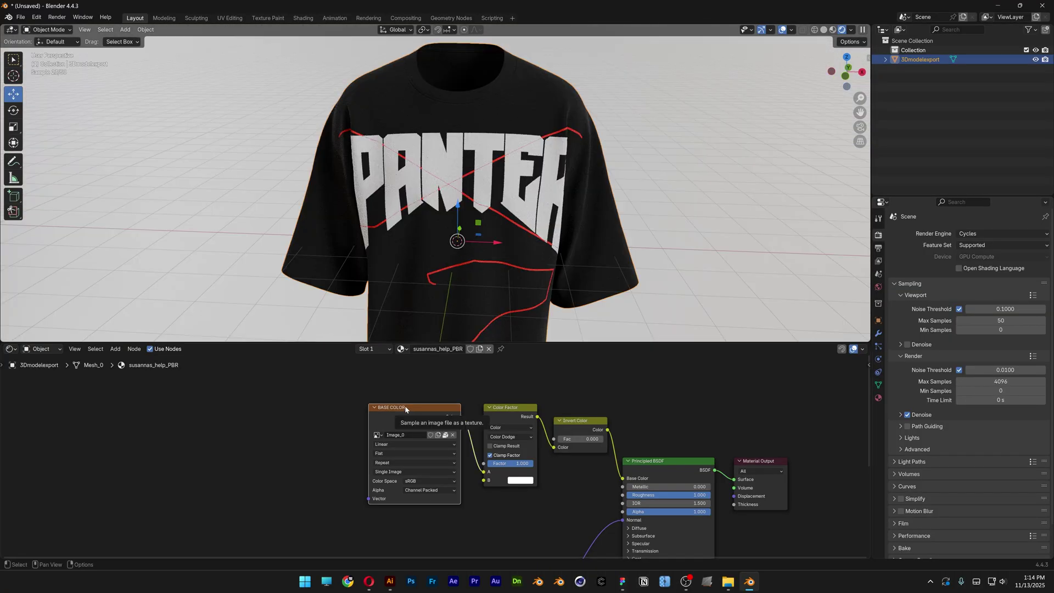
pyautogui.hotkey('ctrl', 't')
pyautogui.scroll(3, 319, 473)
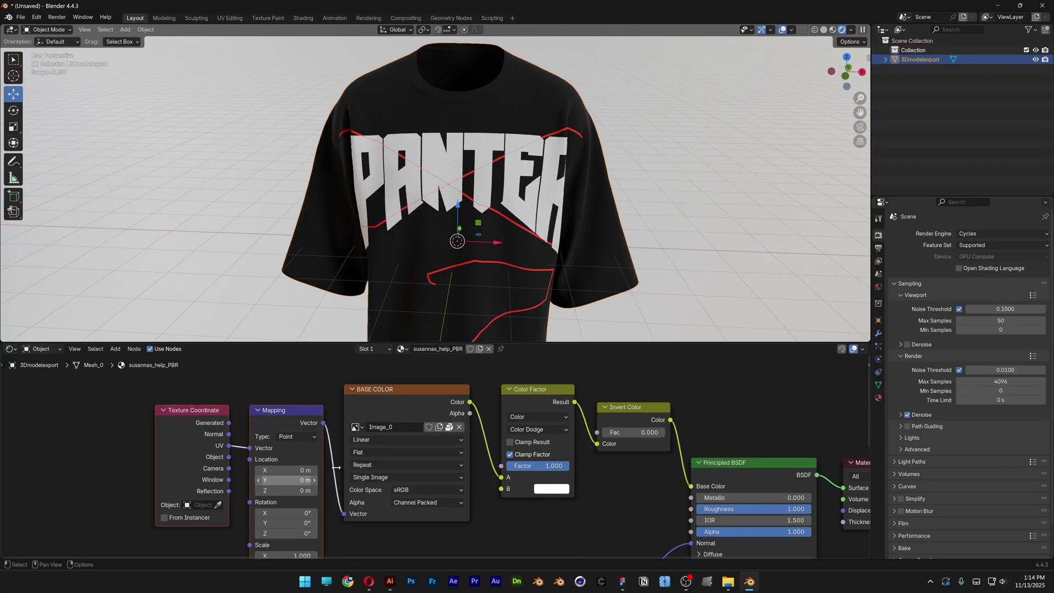
pyautogui.moveTo(318, 472); pyautogui.dragTo(315, 495, button='middle')
pyautogui.click(435, 515)
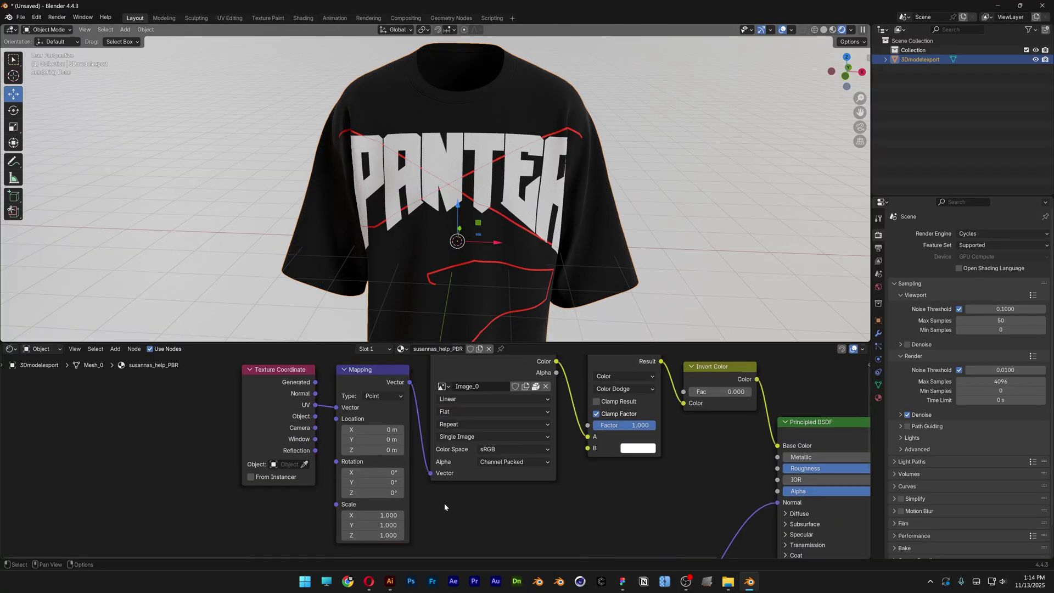
# Try shifting and rotating the T-shirt artwork with the Mapping node's Location and Rotation values, undoing each trial
pyautogui.moveTo(464, 307); pyautogui.dragTo(483, 295, button='middle')
pyautogui.moveTo(393, 428); pyautogui.dragTo(469, 428)
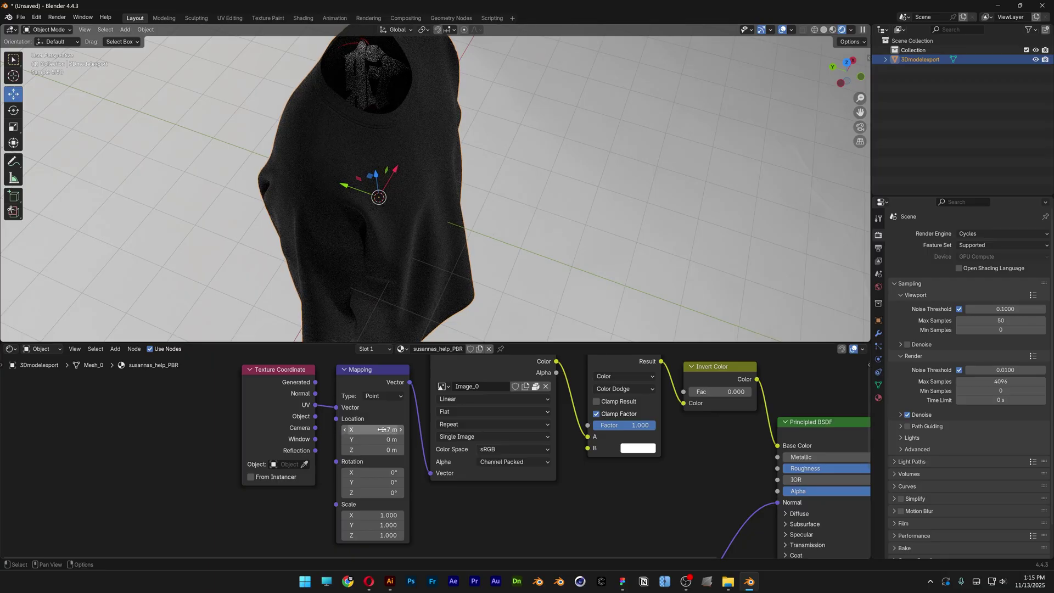
pyautogui.hotkey('ctrl', 'z')
pyautogui.moveTo(382, 440); pyautogui.dragTo(451, 449)
pyautogui.hotkey('ctrl', 'z')
pyautogui.hotkey('ctrl', 'z')
pyautogui.moveTo(377, 473); pyautogui.dragTo(454, 482)
pyautogui.hotkey('ctrl', 'z')
pyautogui.moveTo(387, 274); pyautogui.dragTo(519, 206, button='middle')
pyautogui.moveTo(375, 493)
pyautogui.mouseDown()
pyautogui.moveTo(361, 493)
pyautogui.moveTo(373, 493)
pyautogui.mouseUp()
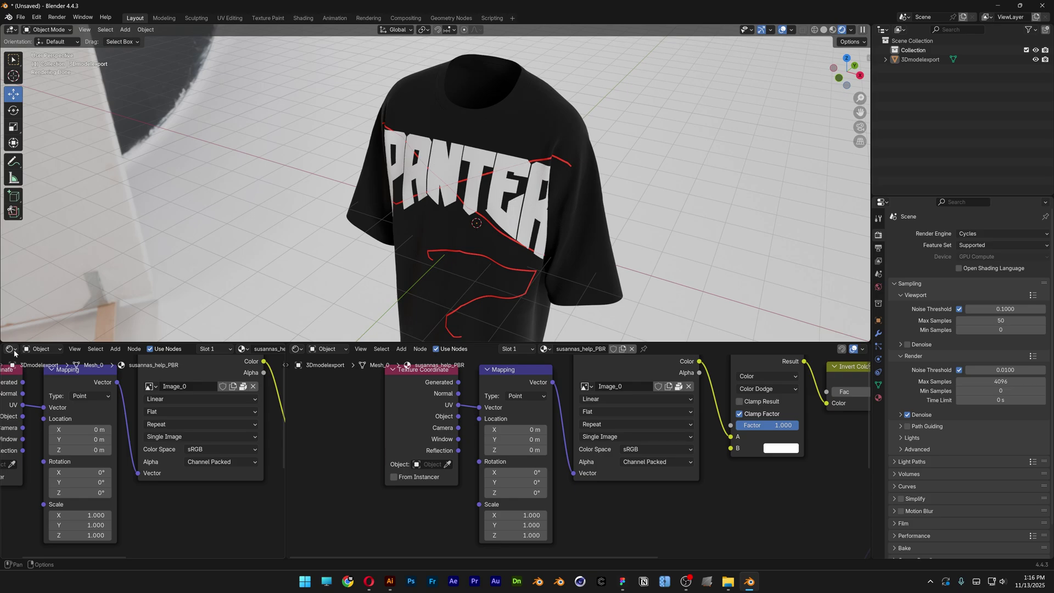
# Split the Shader Editor area, turn the new area into a Timeline and play the animation
pyautogui.click(11, 349)
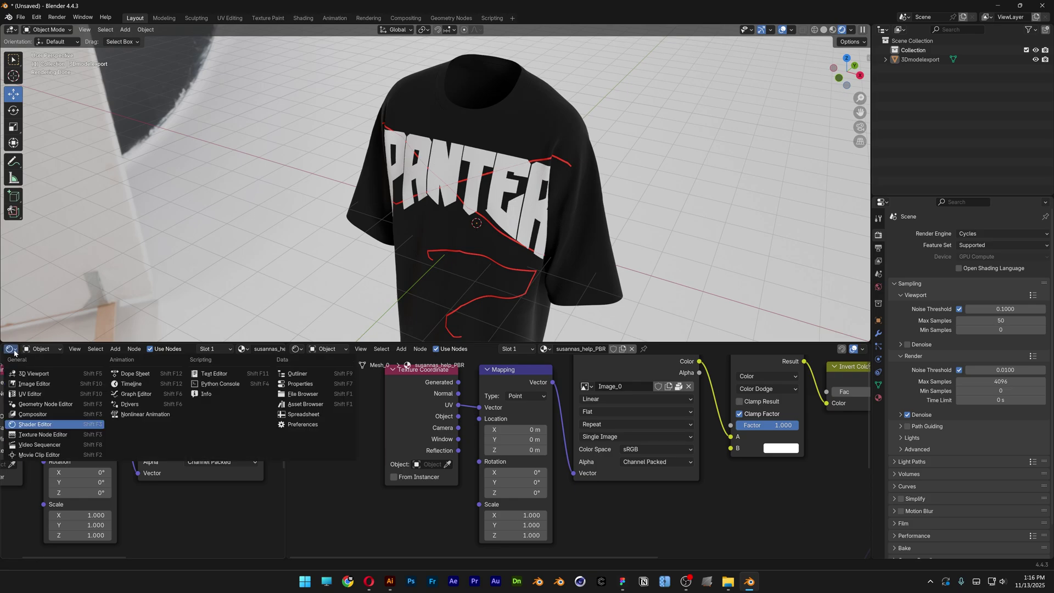
pyautogui.click(131, 384)
pyautogui.click(189, 349)
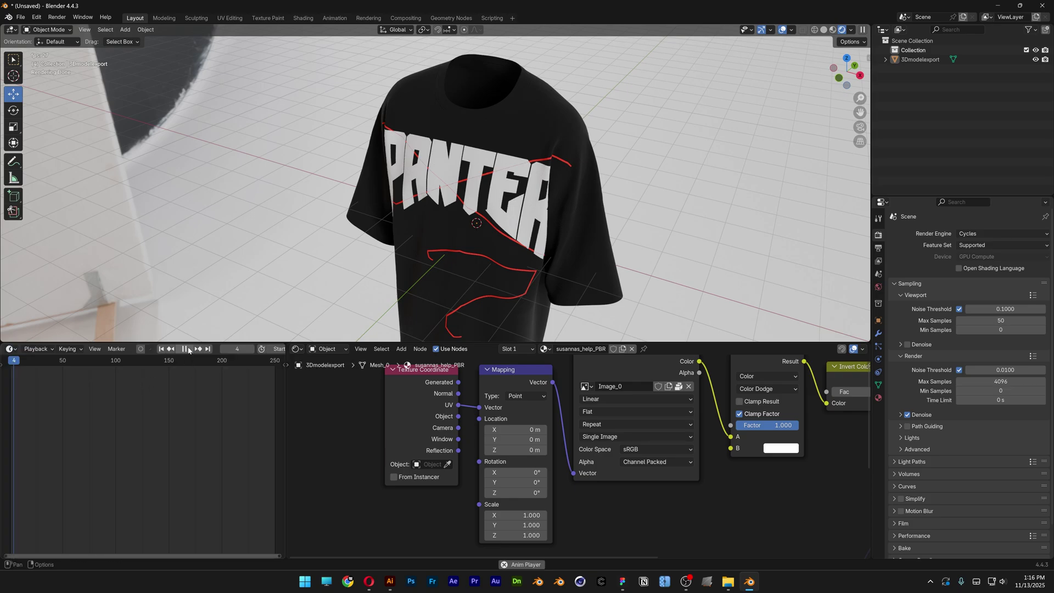